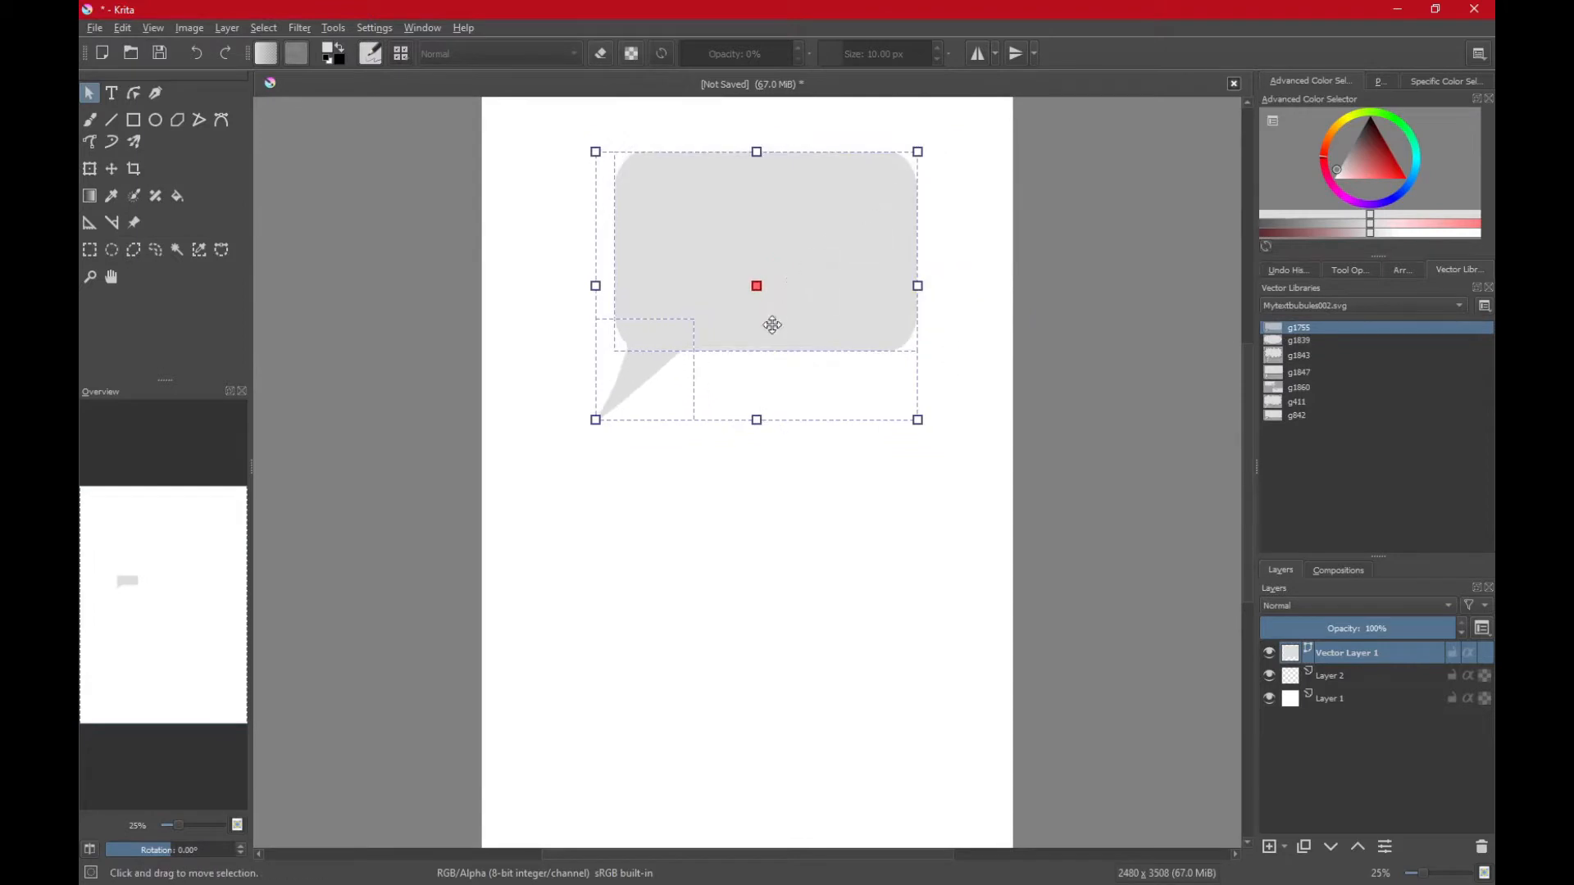
Step: Move the grey speech bubble slightly up the page and ungroup its body and tail
drag(627, 395, 628, 369)
right_click(806, 270)
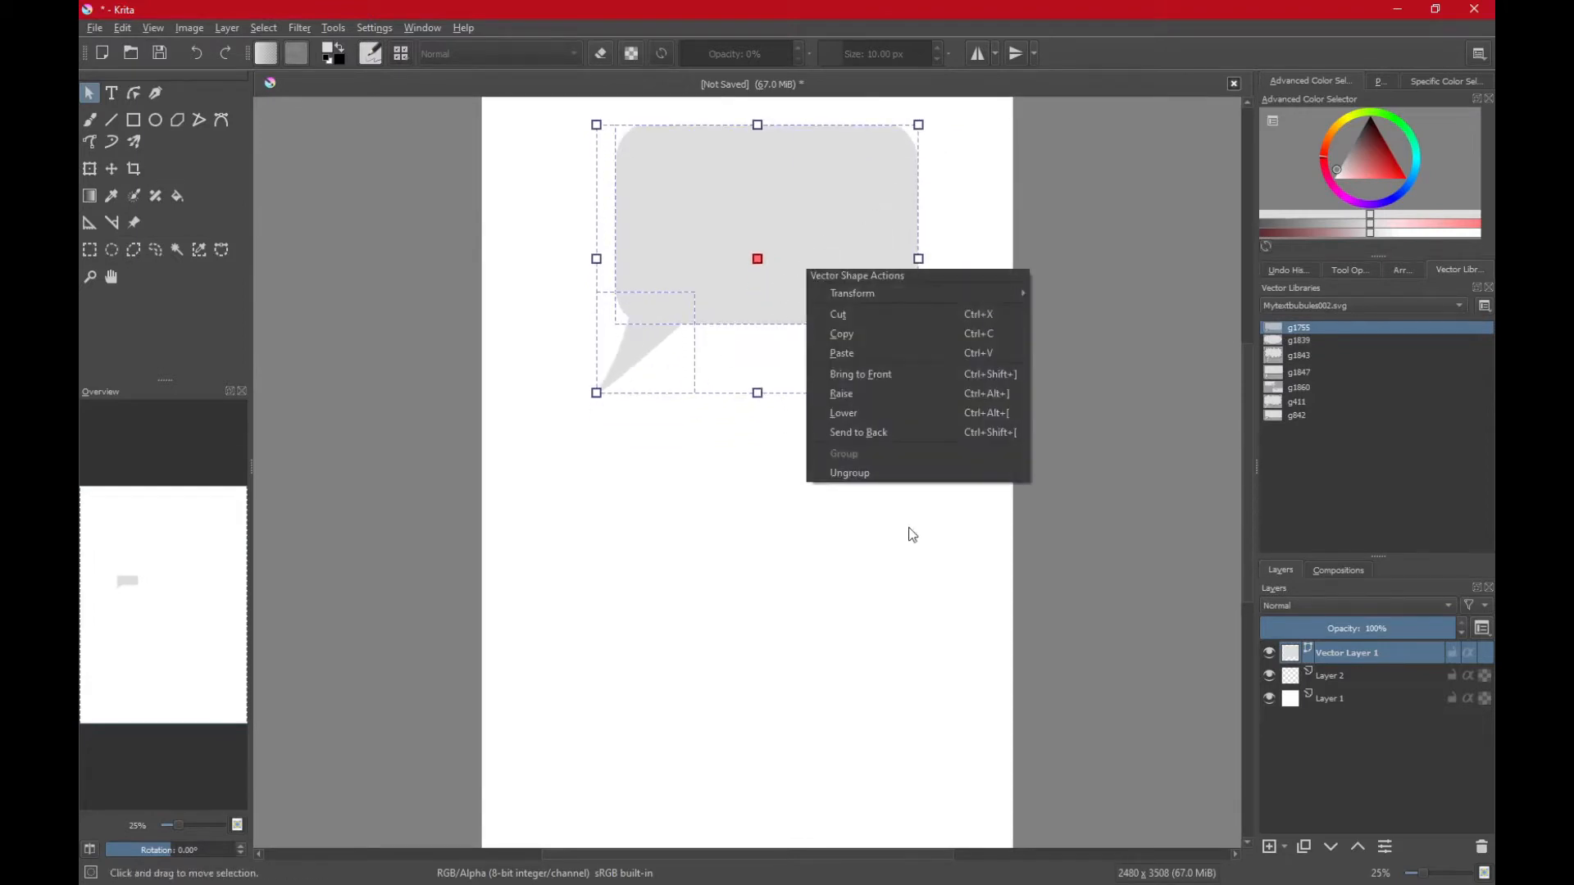
click(896, 474)
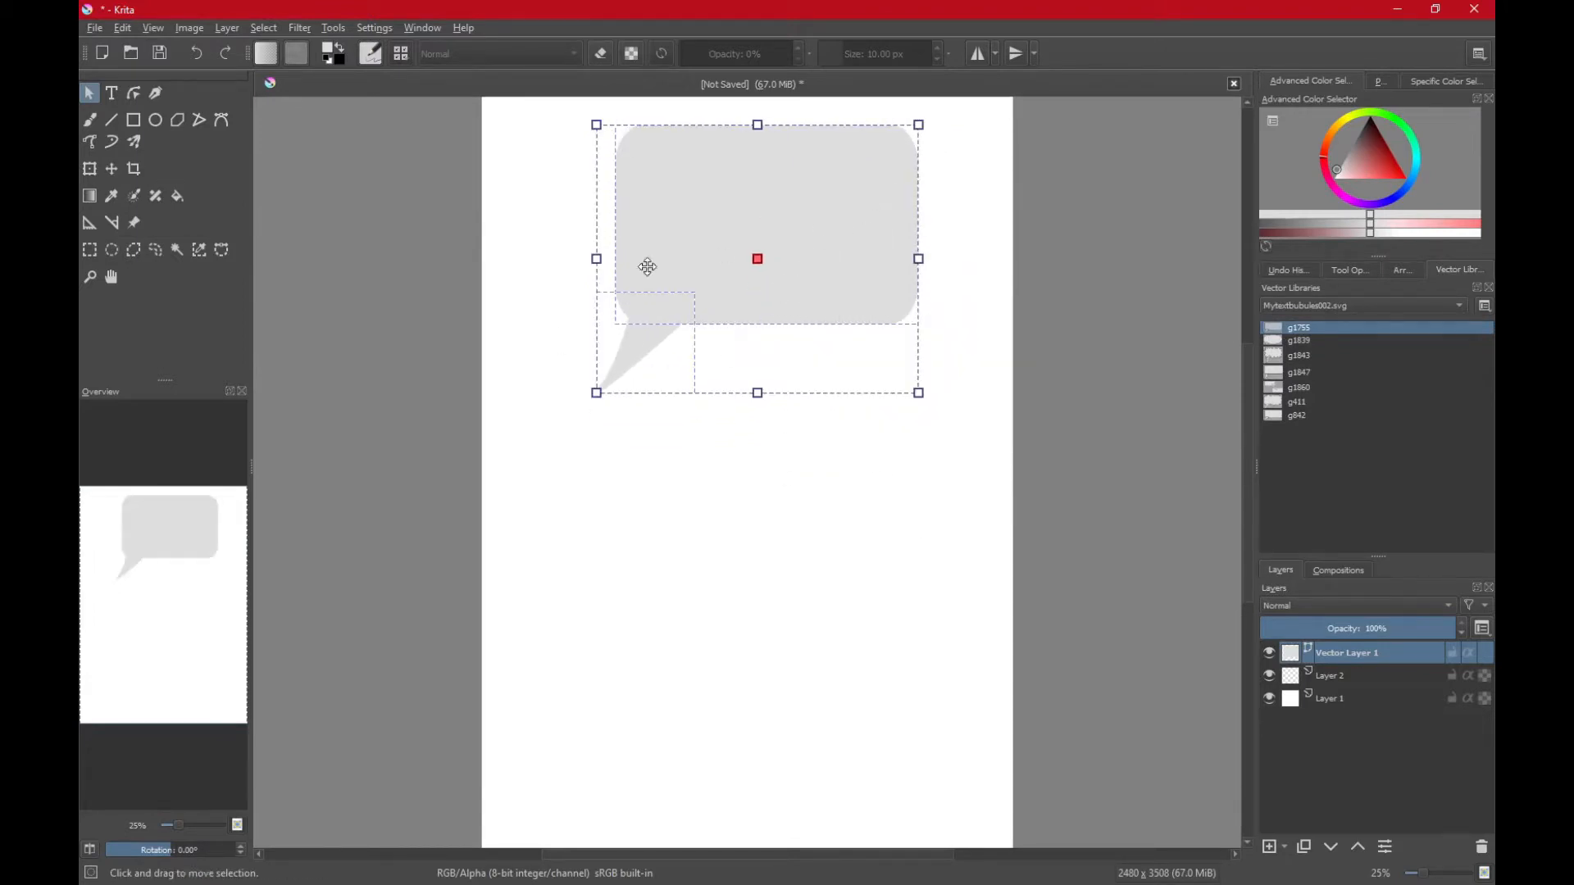
Step: Try out an enlarged Circle Balloon from the Word Balloons library below the grey bubble and delete it
click(1336, 305)
click(1308, 338)
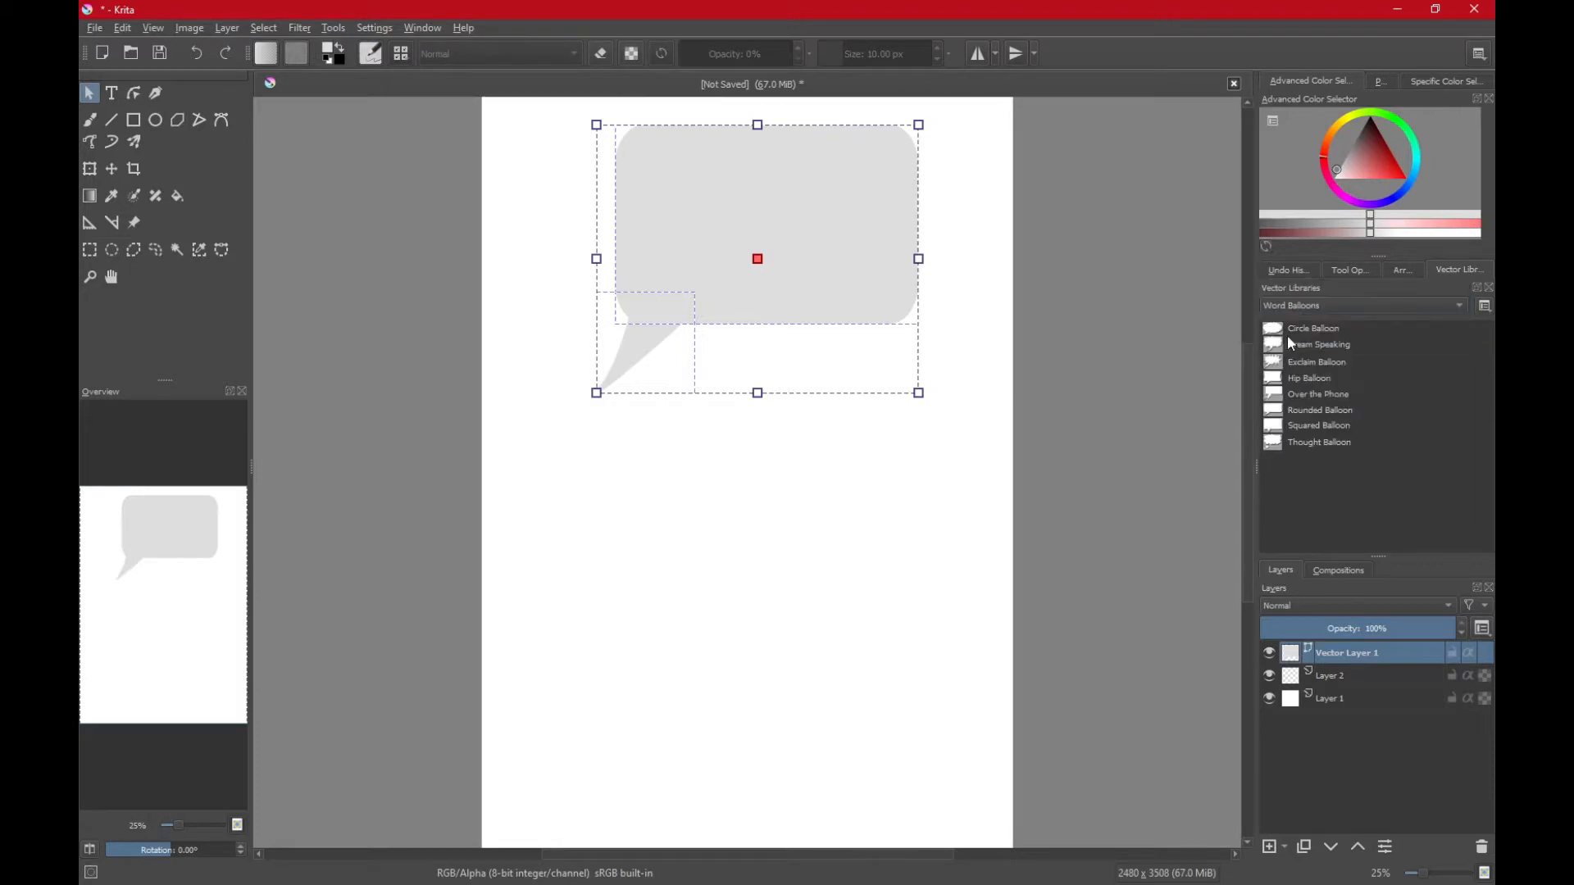
drag(1296, 328, 574, 320)
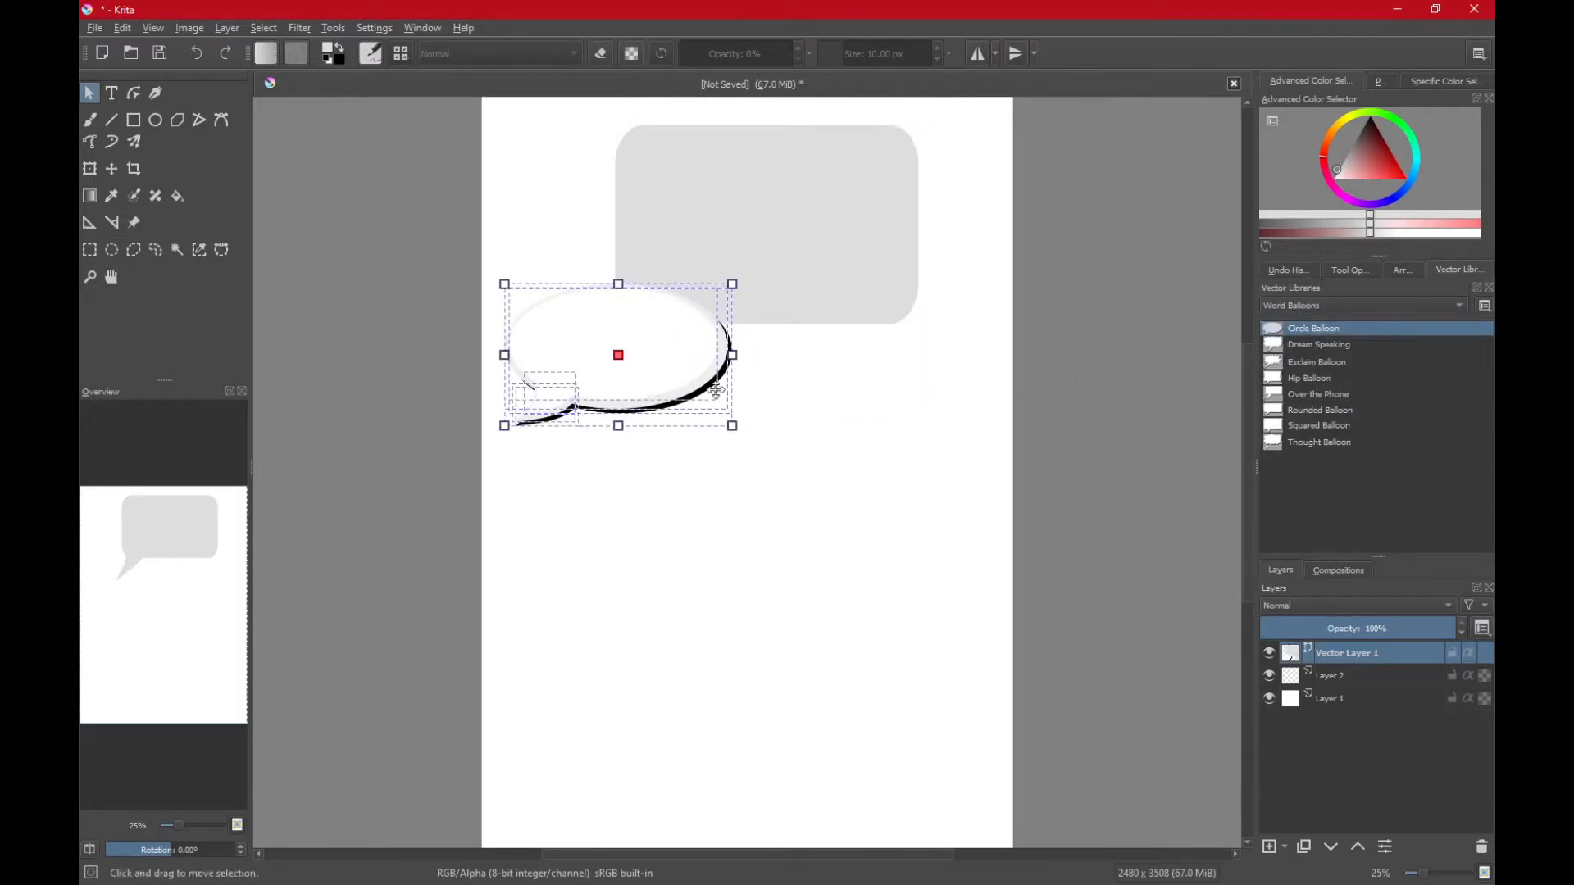
drag(732, 425, 972, 516)
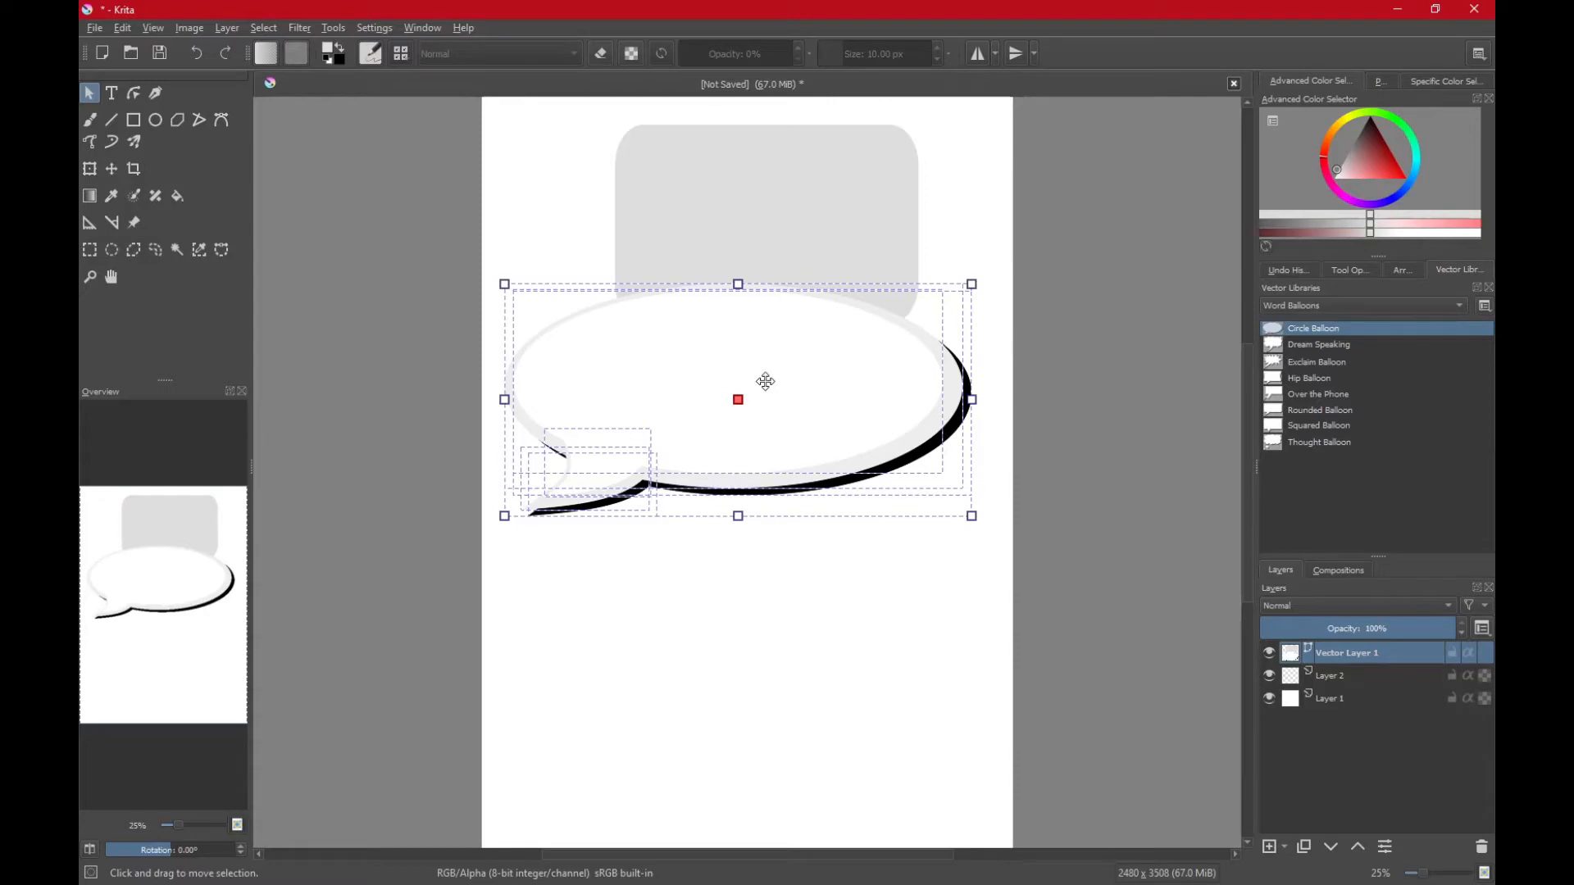
key(Delete)
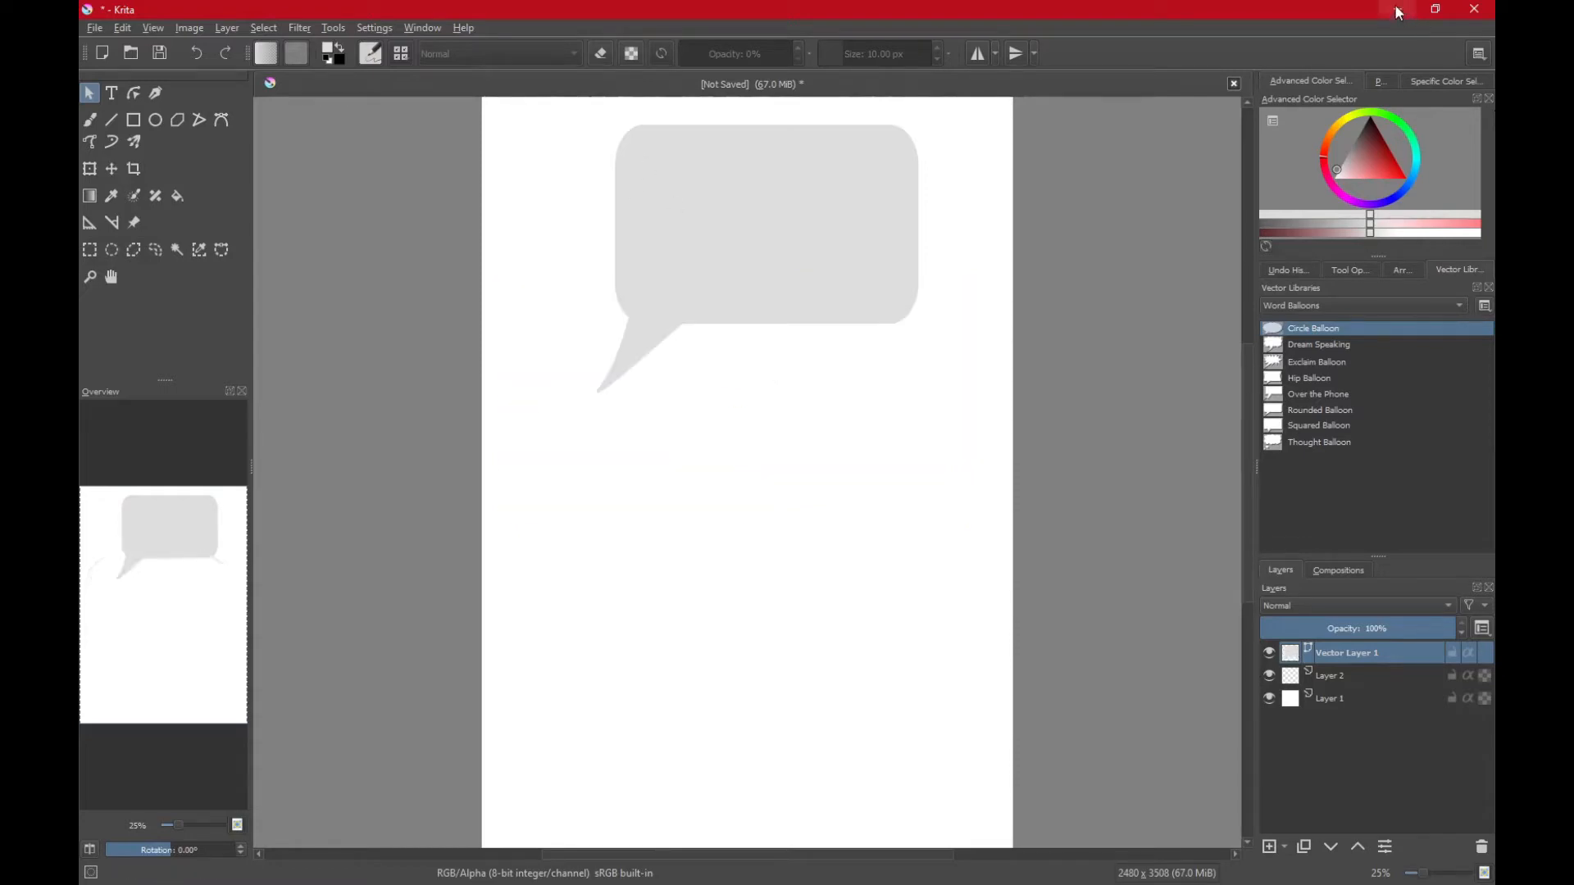
Step: Switch to Inkscape and open the Symbols dialog as a floating window over the canvas
click(1398, 11)
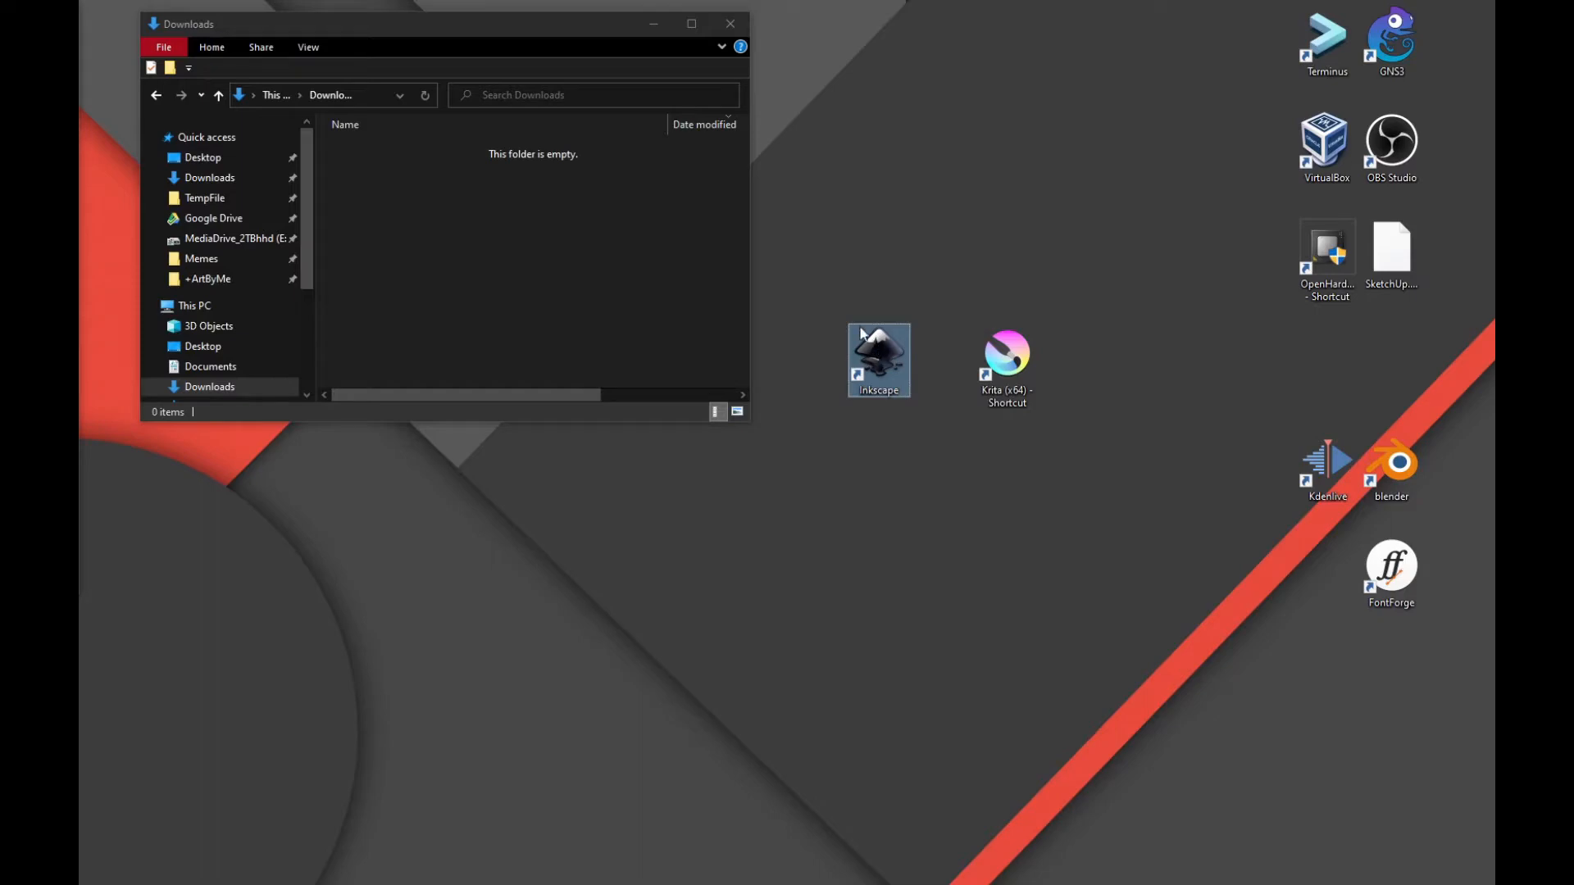
click(814, 295)
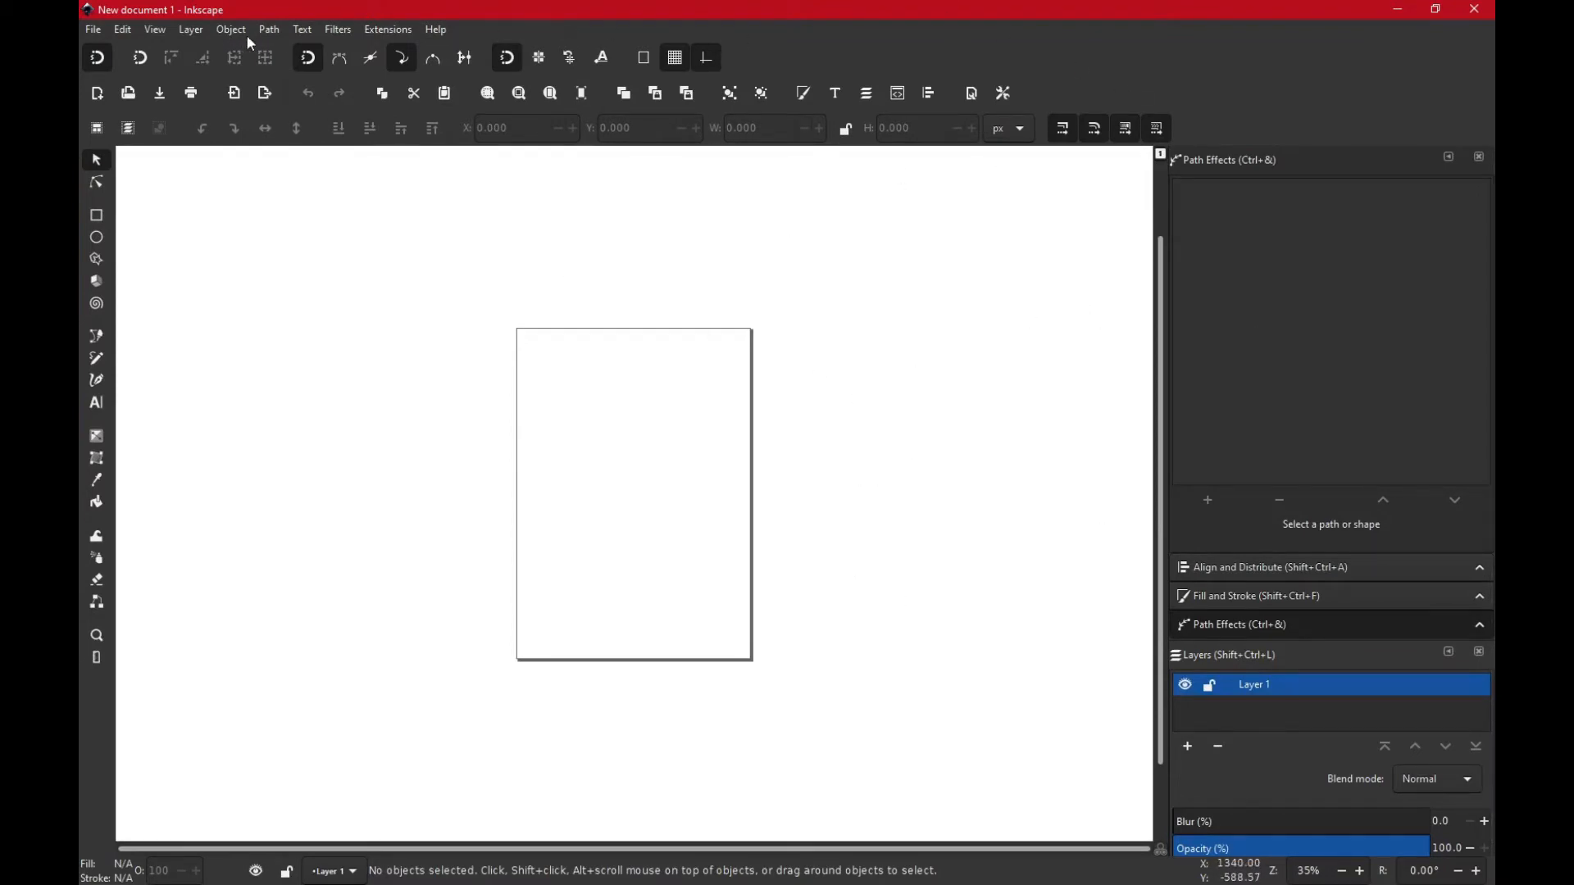
click(277, 31)
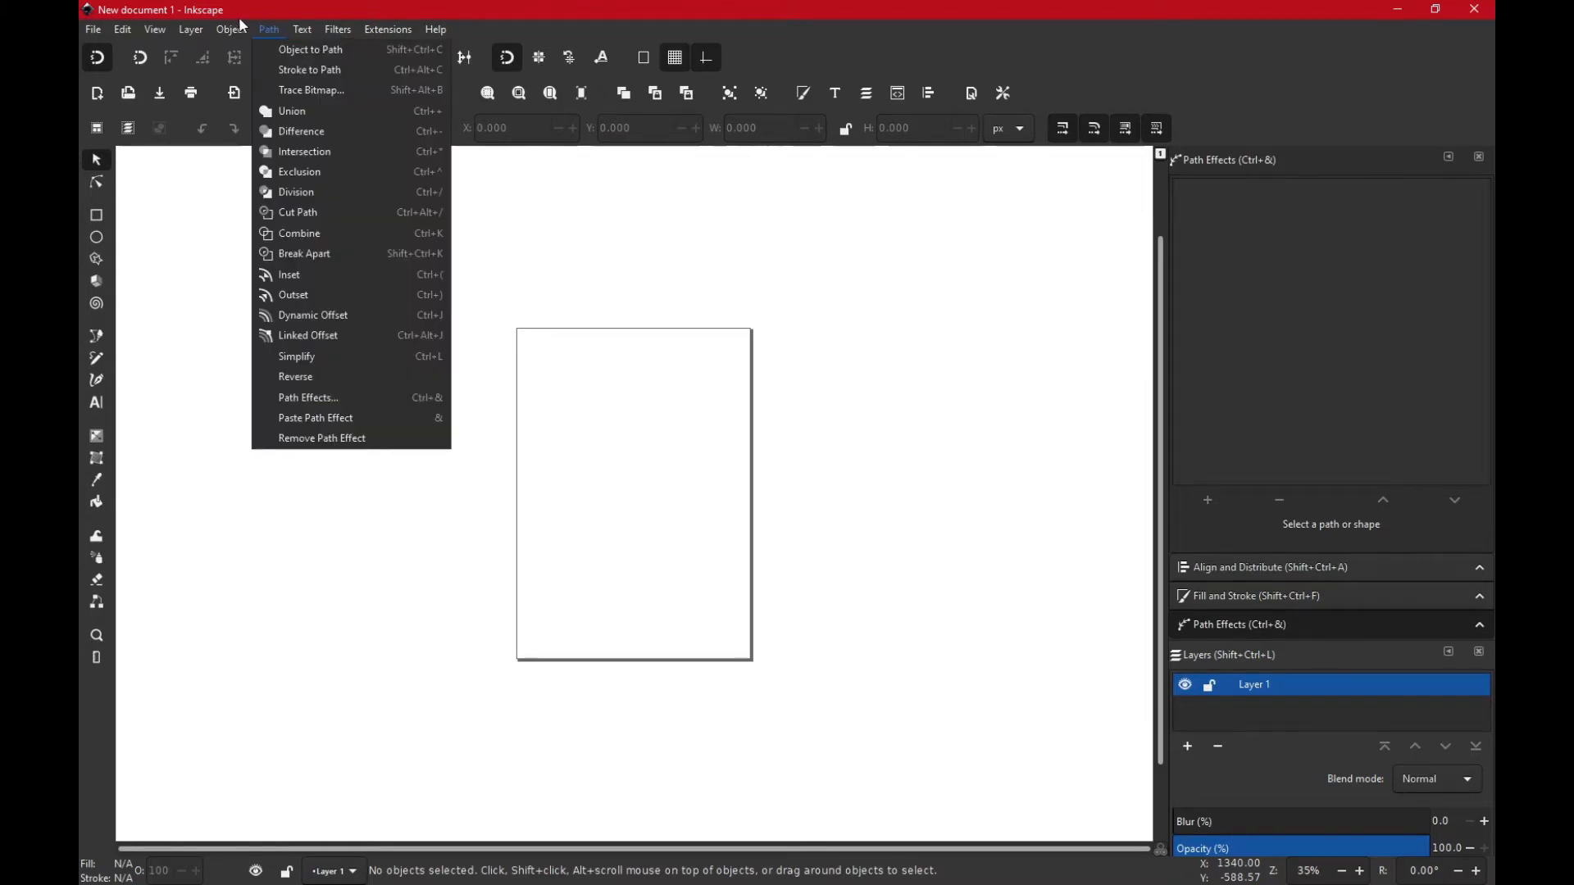
mouse_move(230, 29)
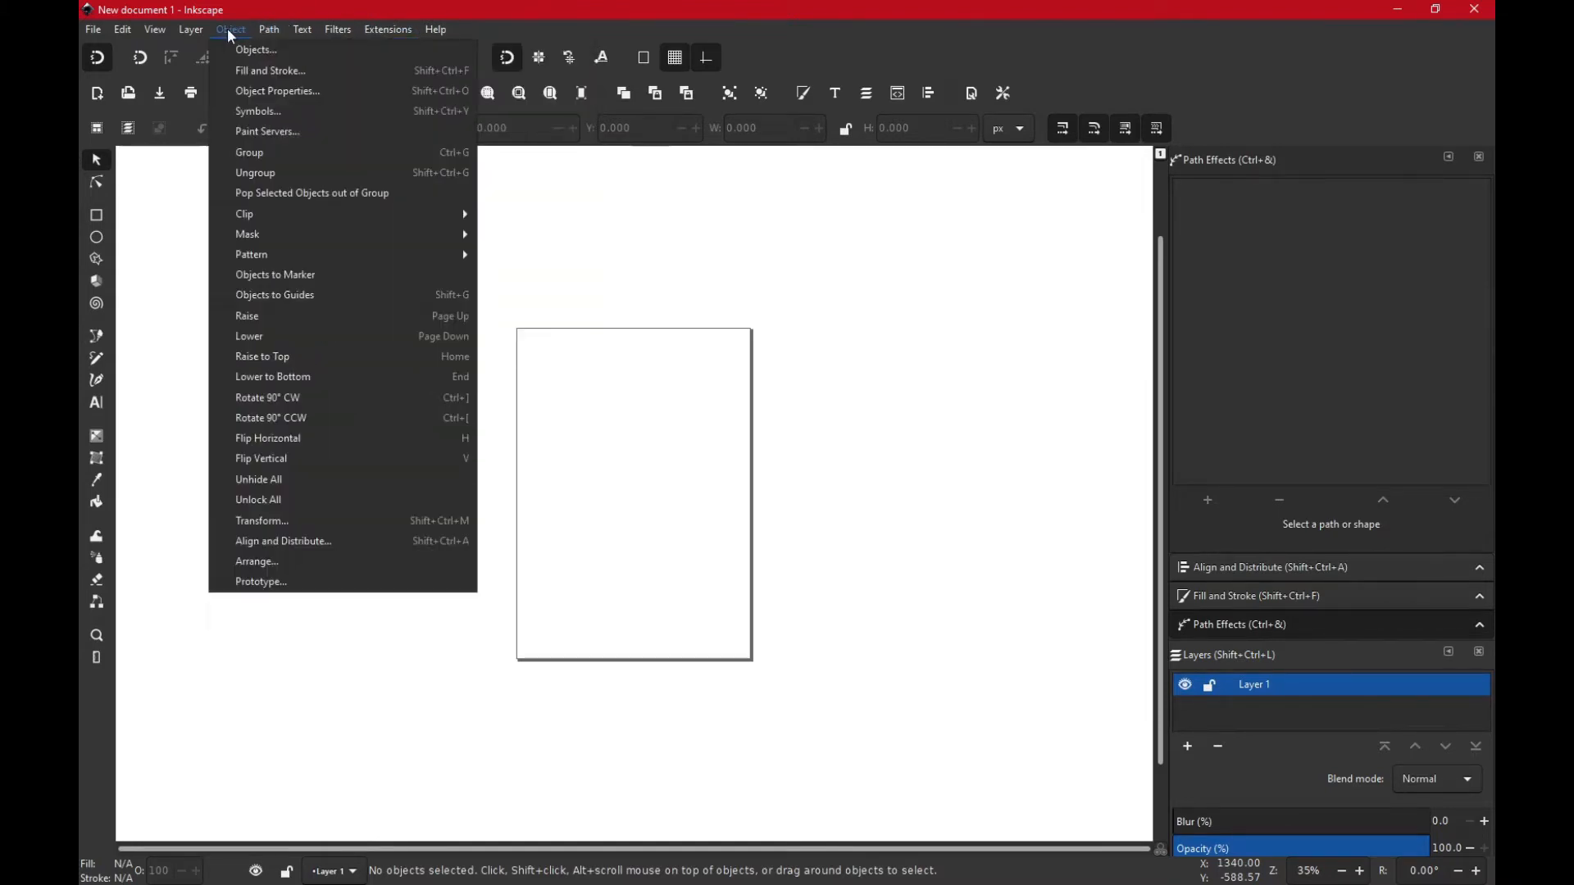
click(272, 118)
drag(1398, 161, 977, 249)
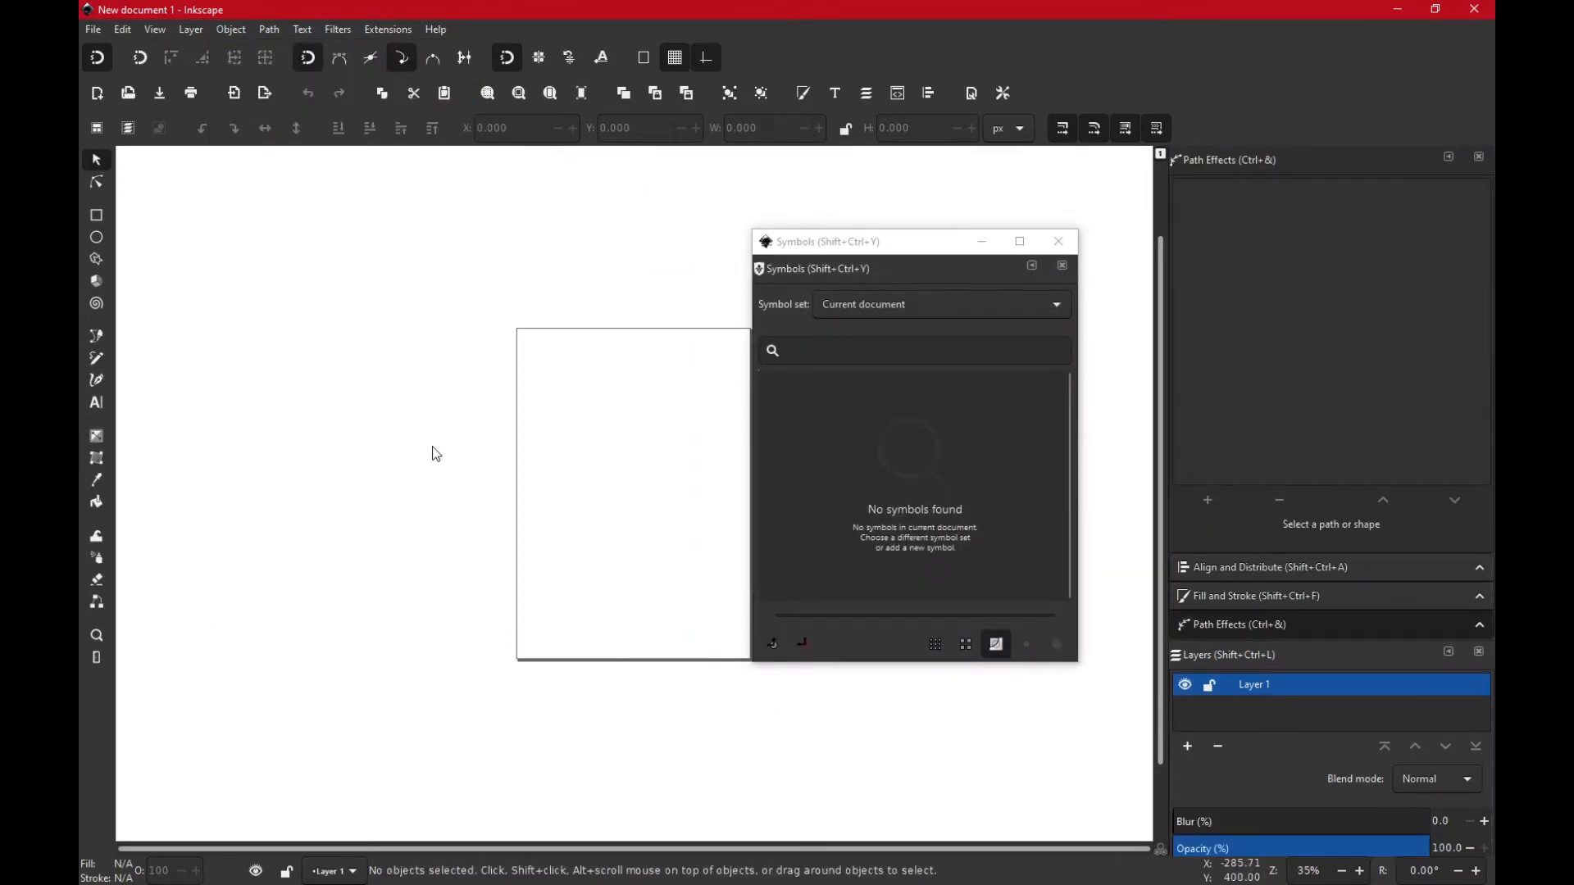
Step: Draw three overlapping rectangles beside the page, the lowest one about 1060 by 160 px
key(r)
drag(369, 263, 592, 382)
mouse_move(325, 346)
mouse_down()
mouse_move(502, 450)
mouse_move(565, 466)
mouse_move(284, 438)
mouse_move(273, 421)
mouse_up()
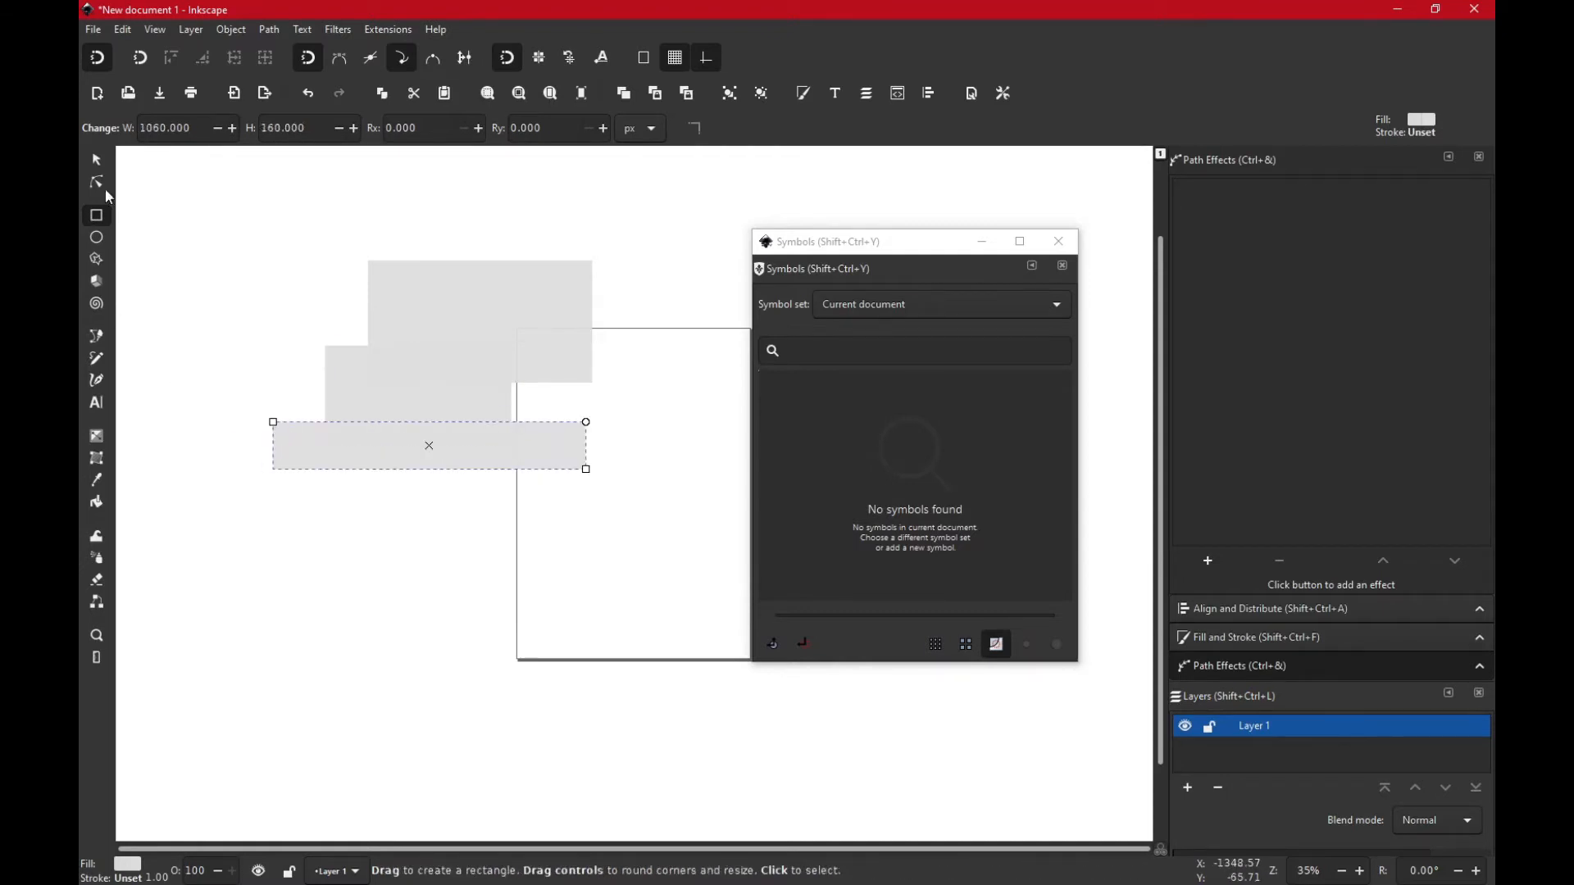
Step: Stretch the lowest rectangle to about 394 px high and shift it sideways further onto the page
click(97, 163)
drag(429, 475, 428, 541)
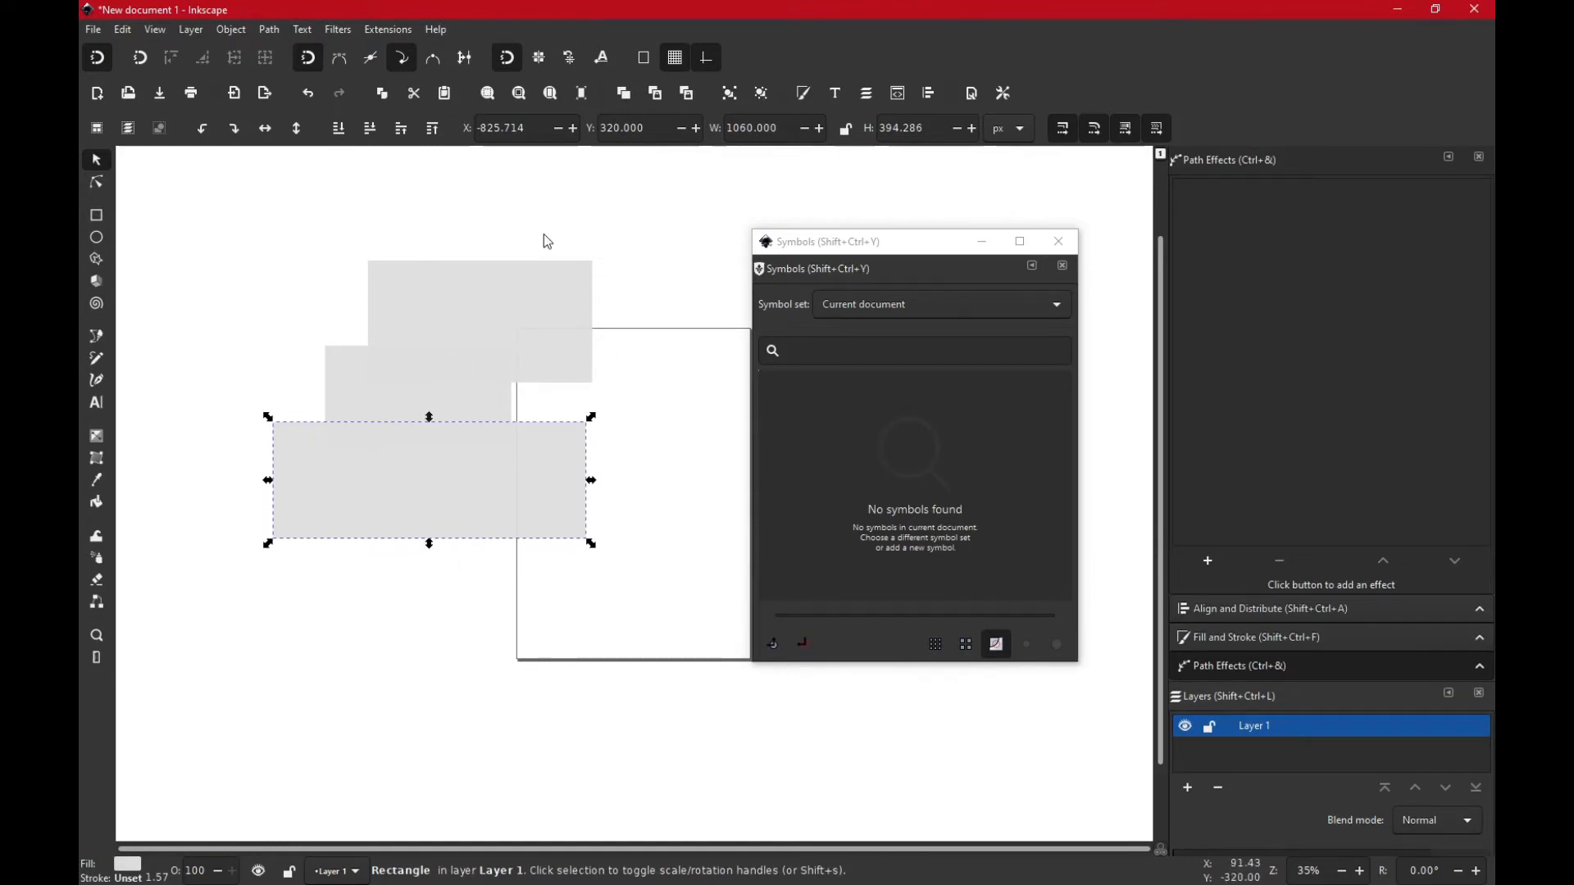
drag(418, 483, 533, 490)
Step: Group the three rectangles and add the group to the current document's symbols
click(459, 351)
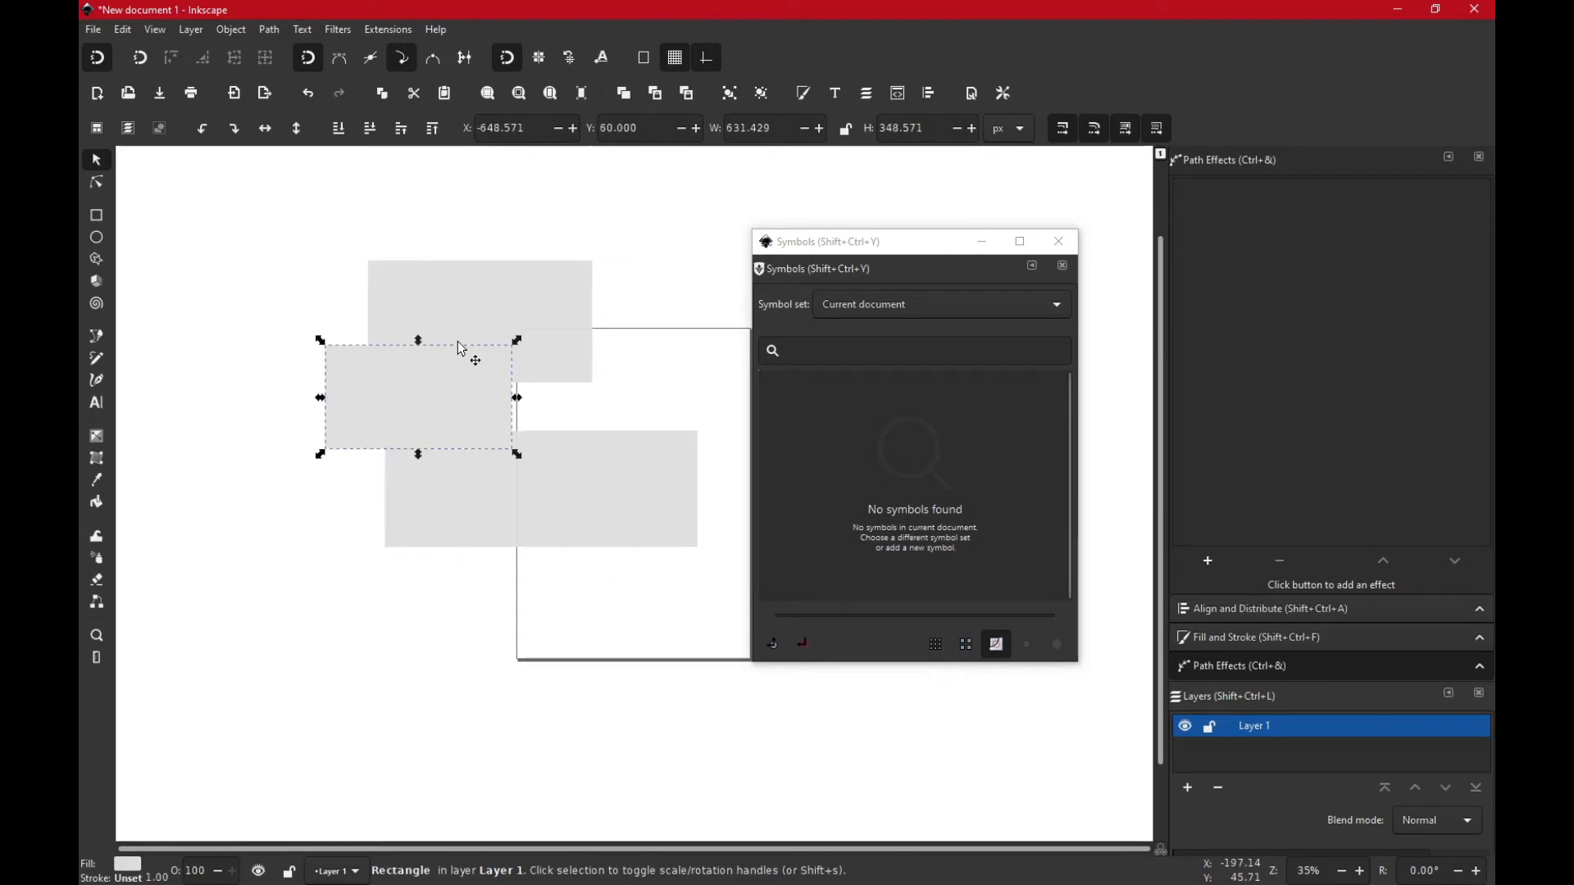
click(428, 309)
shift+click(415, 440)
shift+click(502, 520)
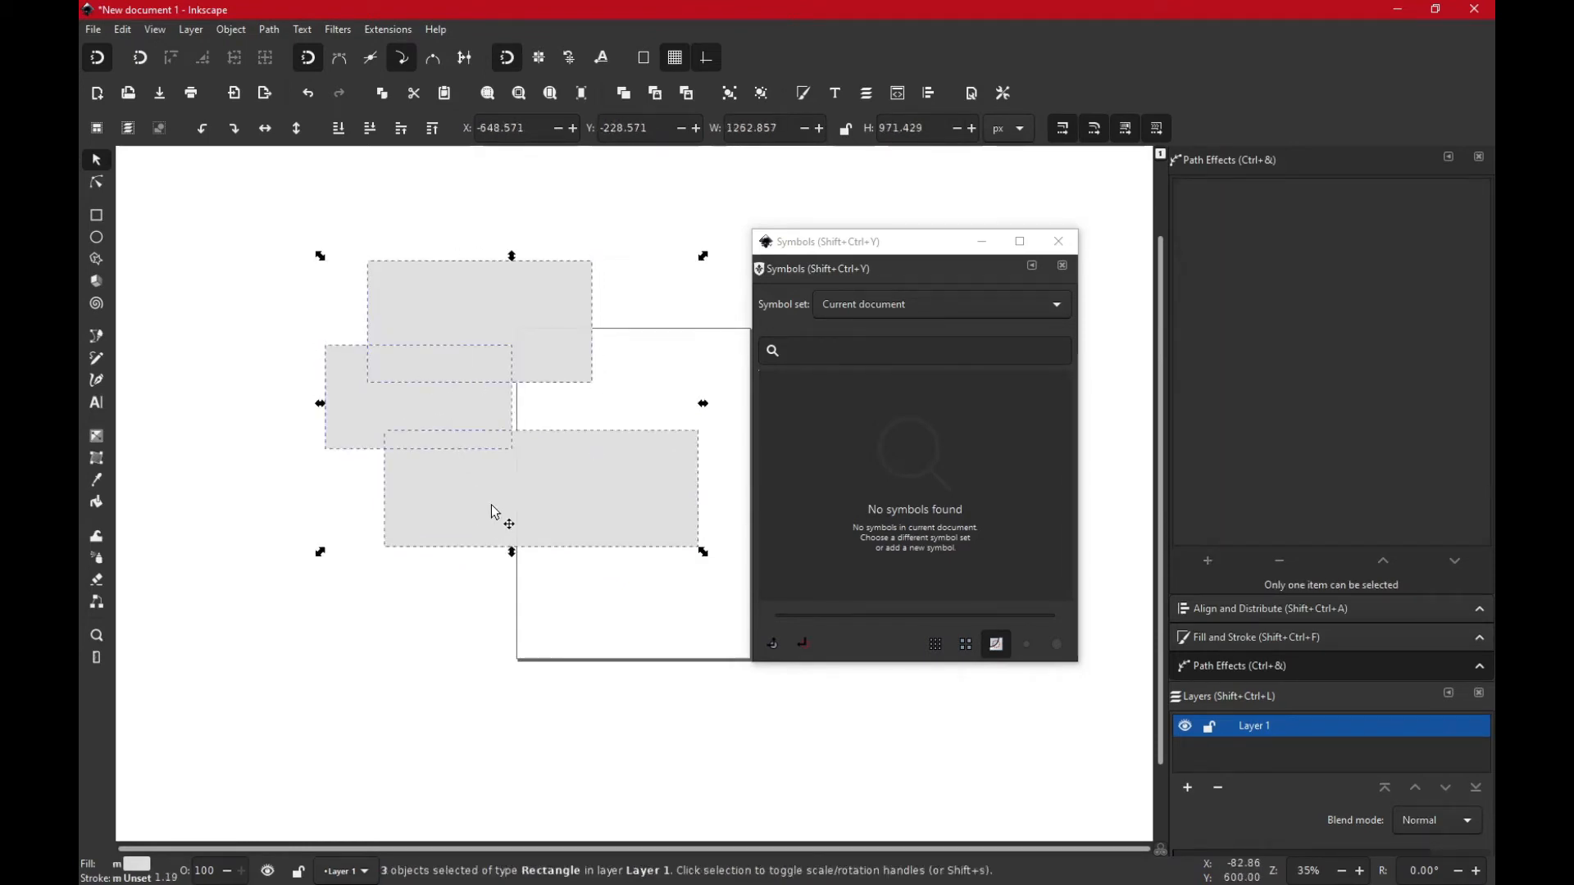
right_click(587, 502)
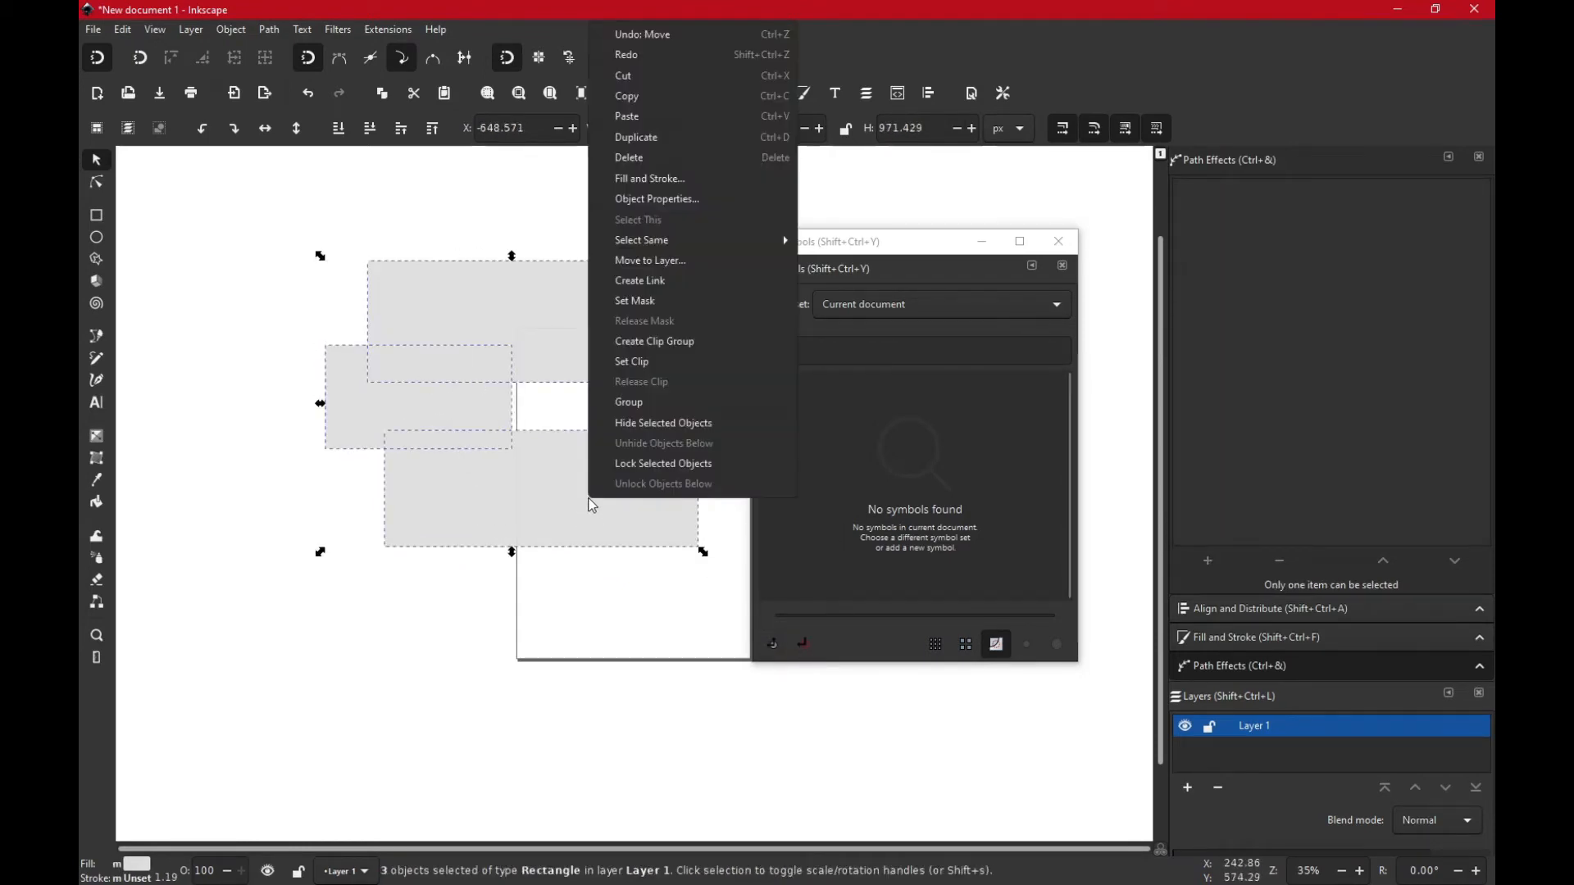
click(651, 407)
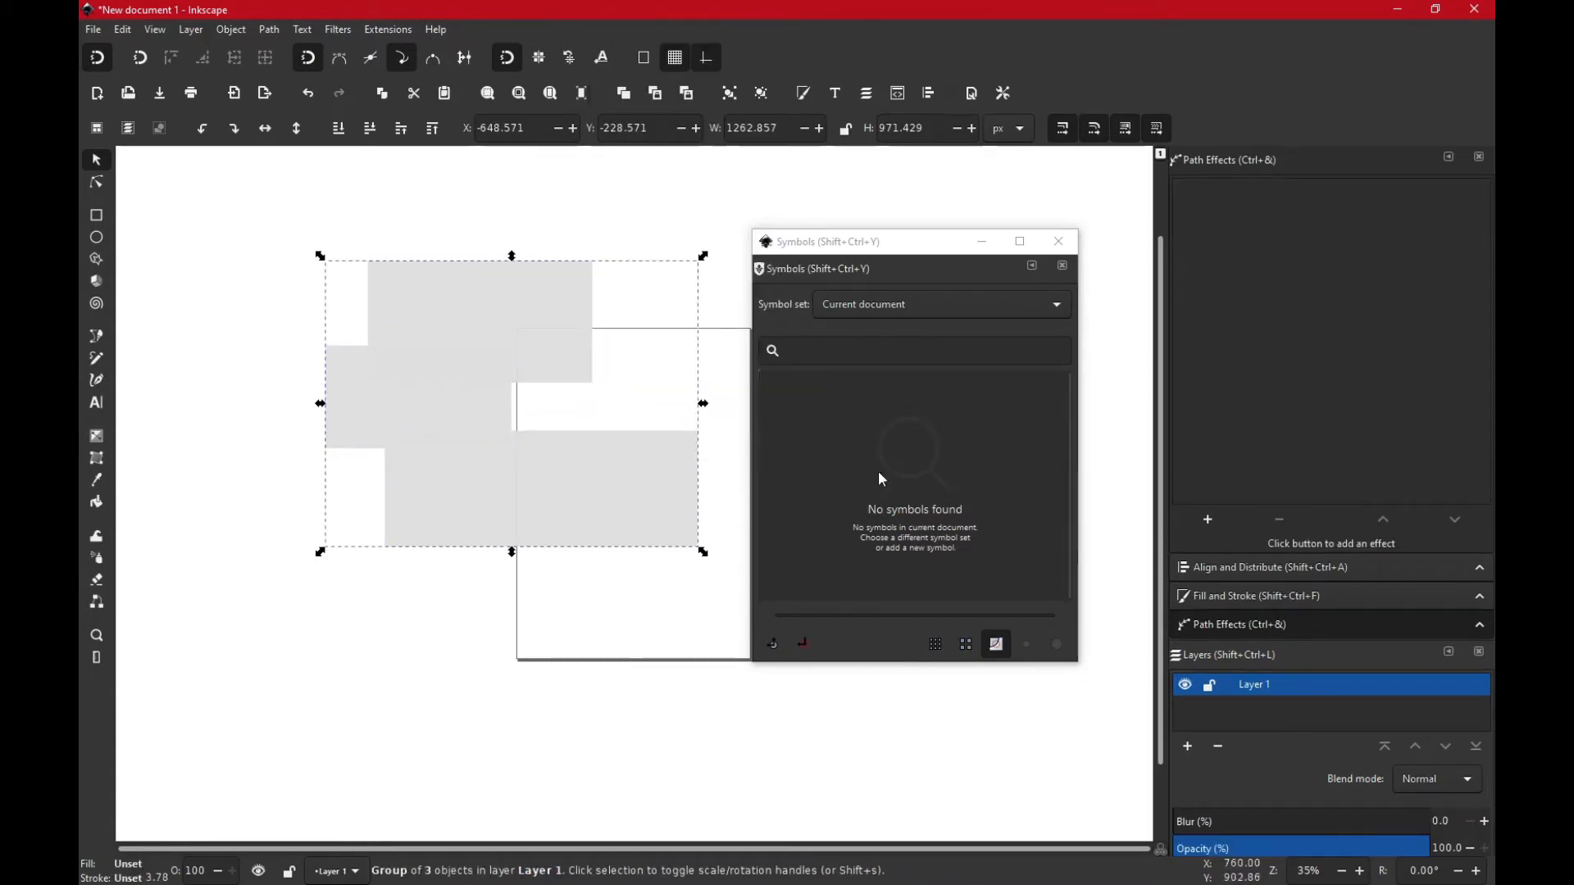
click(876, 413)
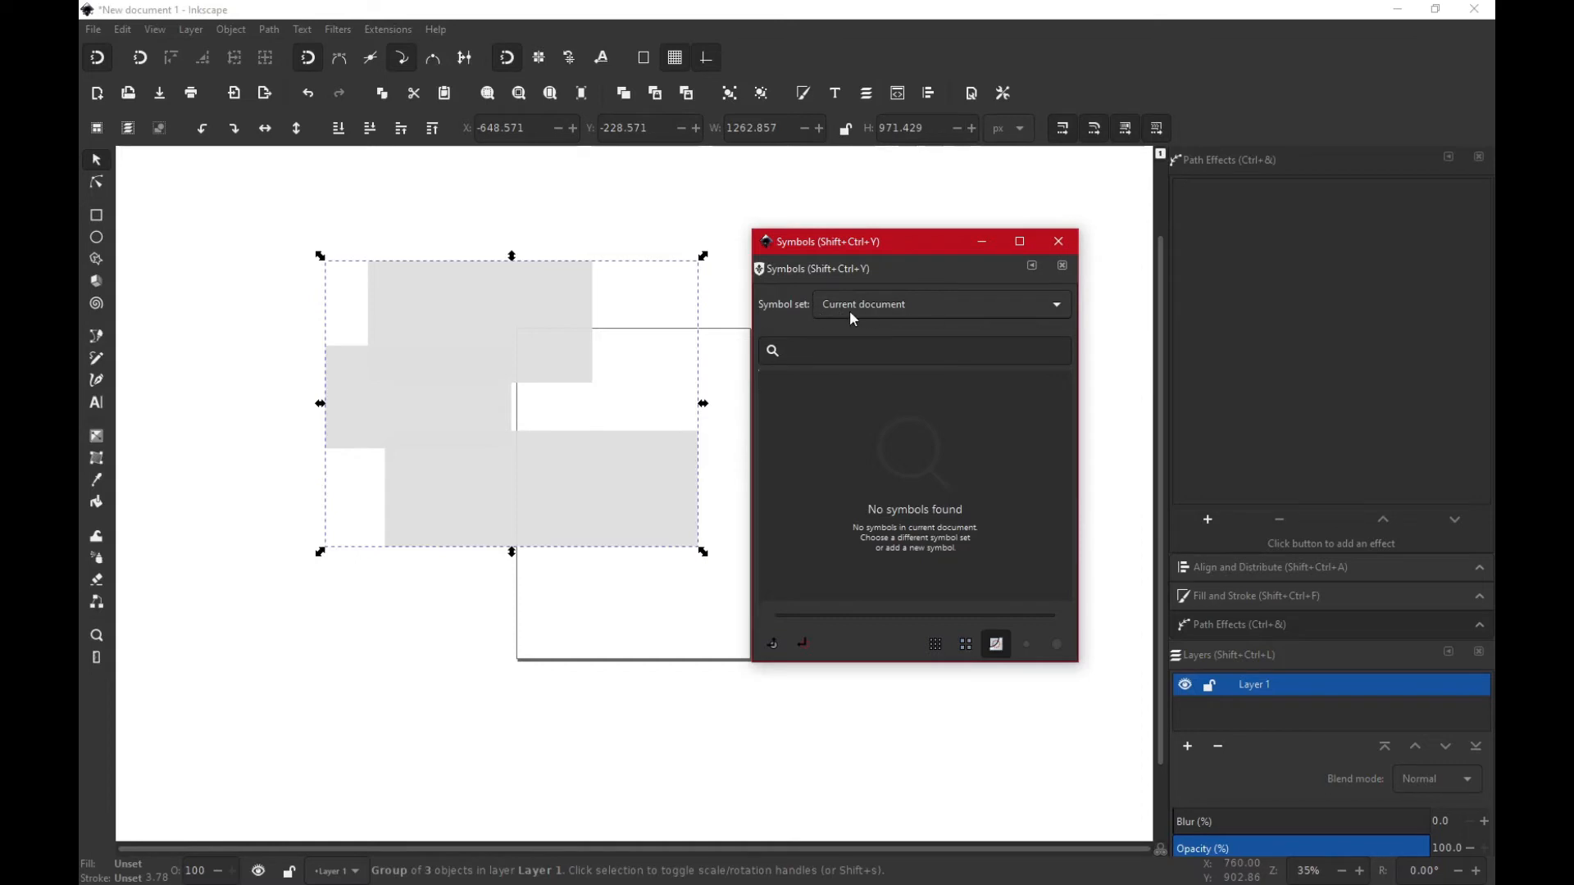
click(771, 644)
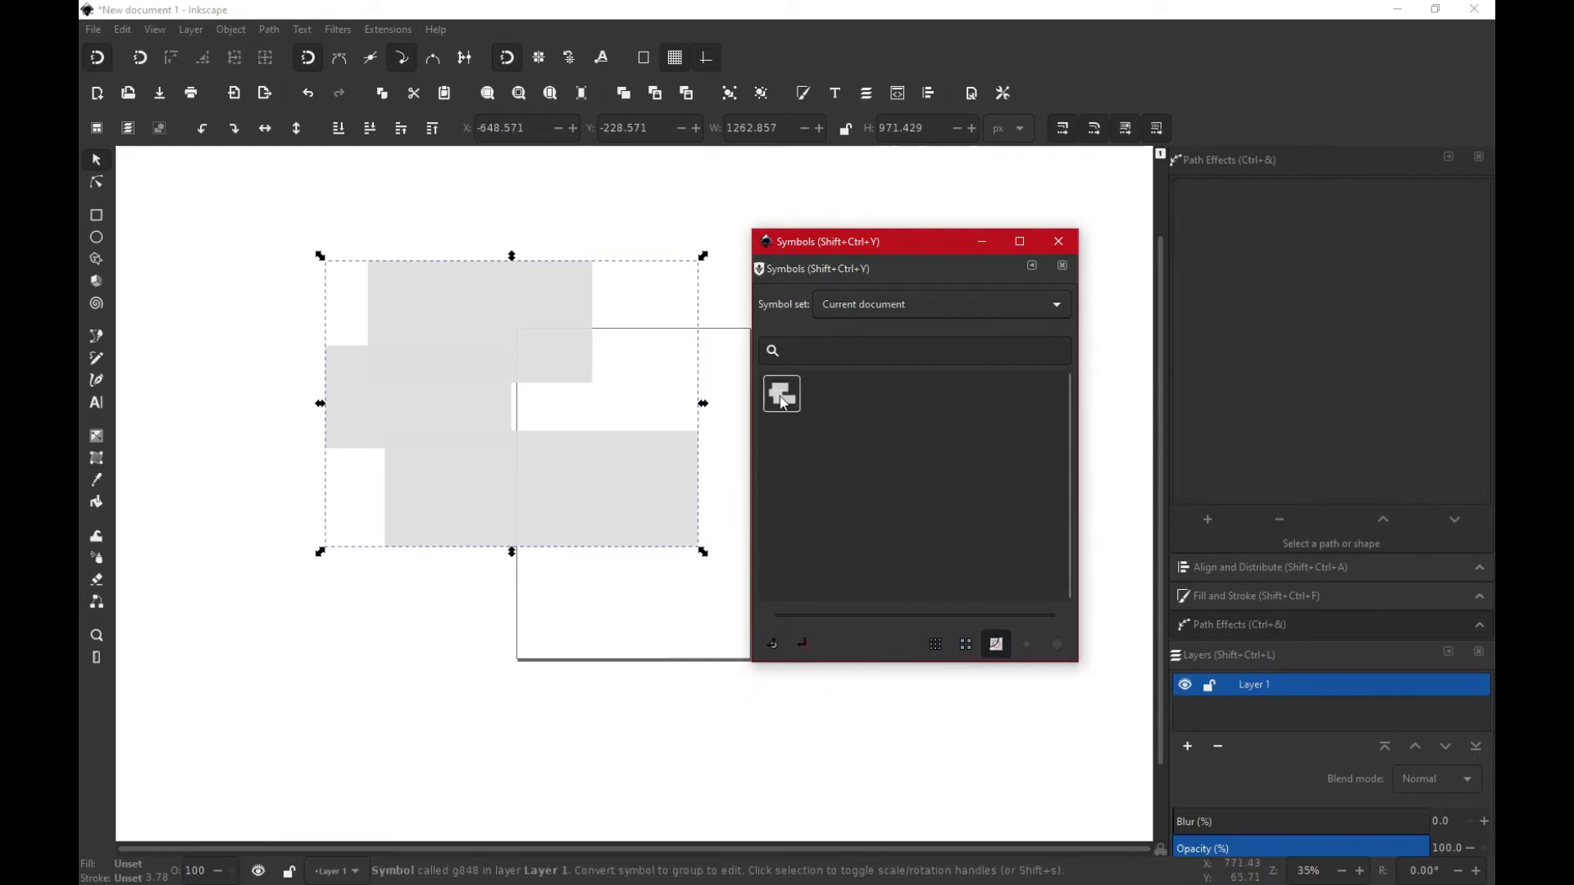
Step: Test the new symbol by placing a copy over the rectangles, and delete that copy
drag(795, 400, 742, 339)
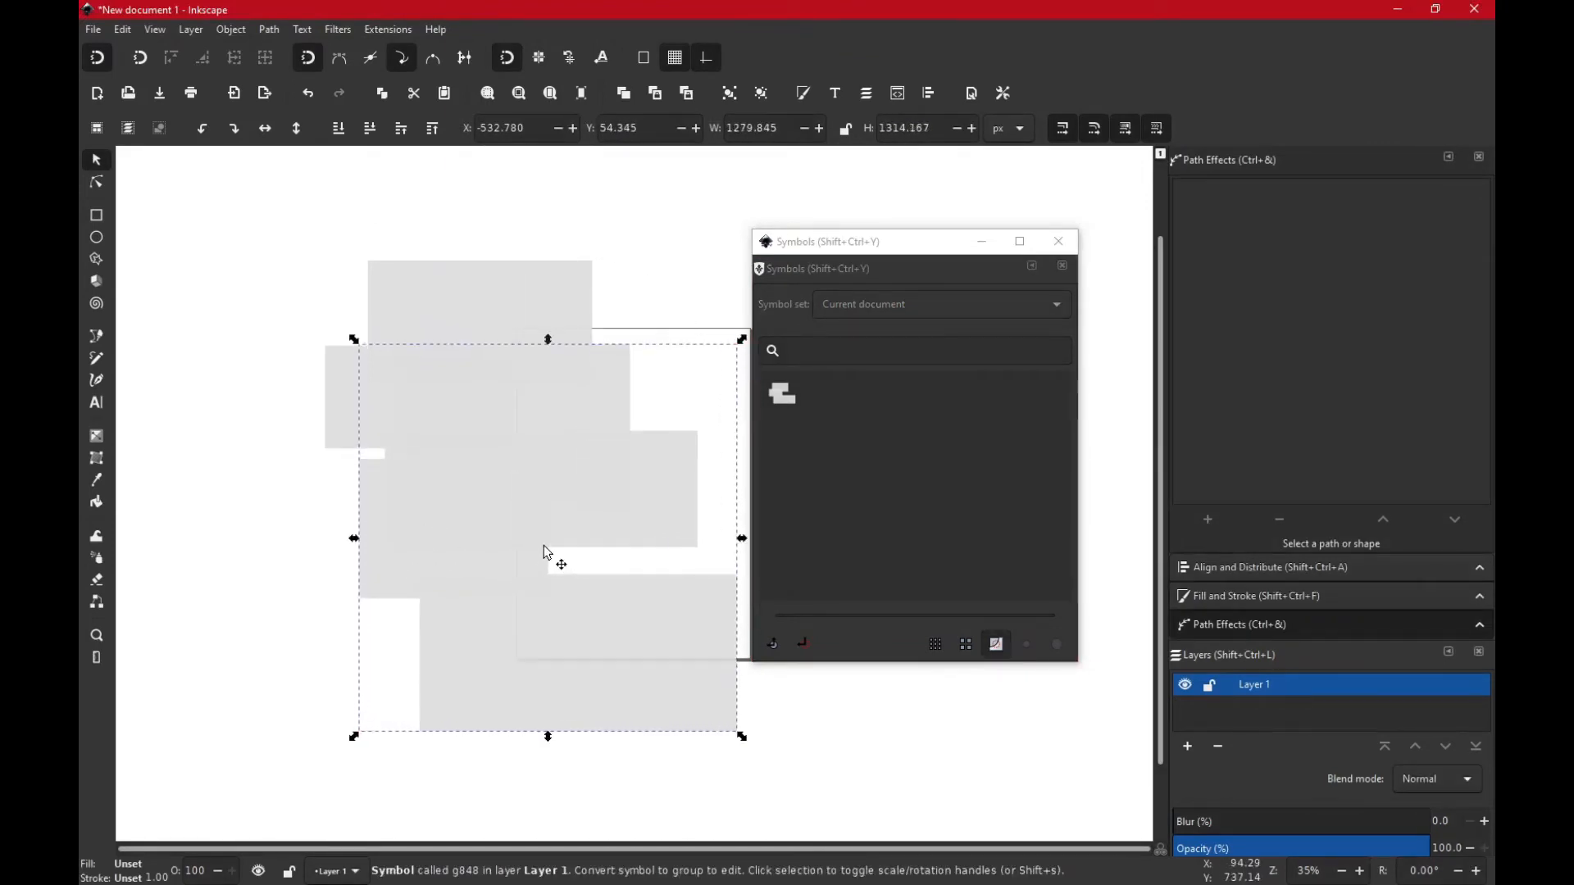
key(Delete)
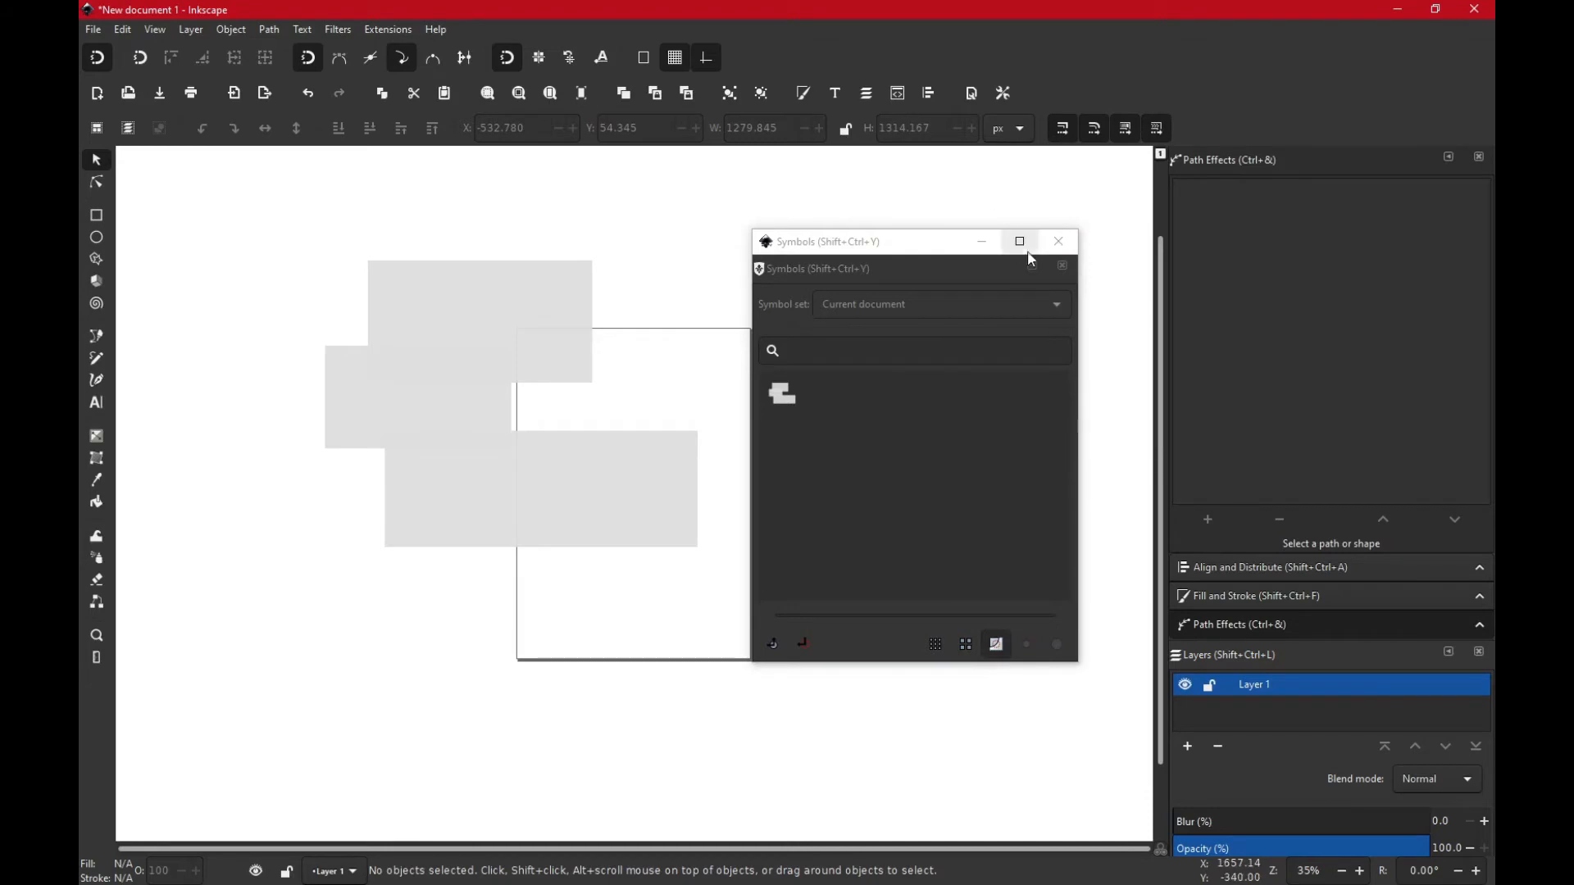
click(1058, 241)
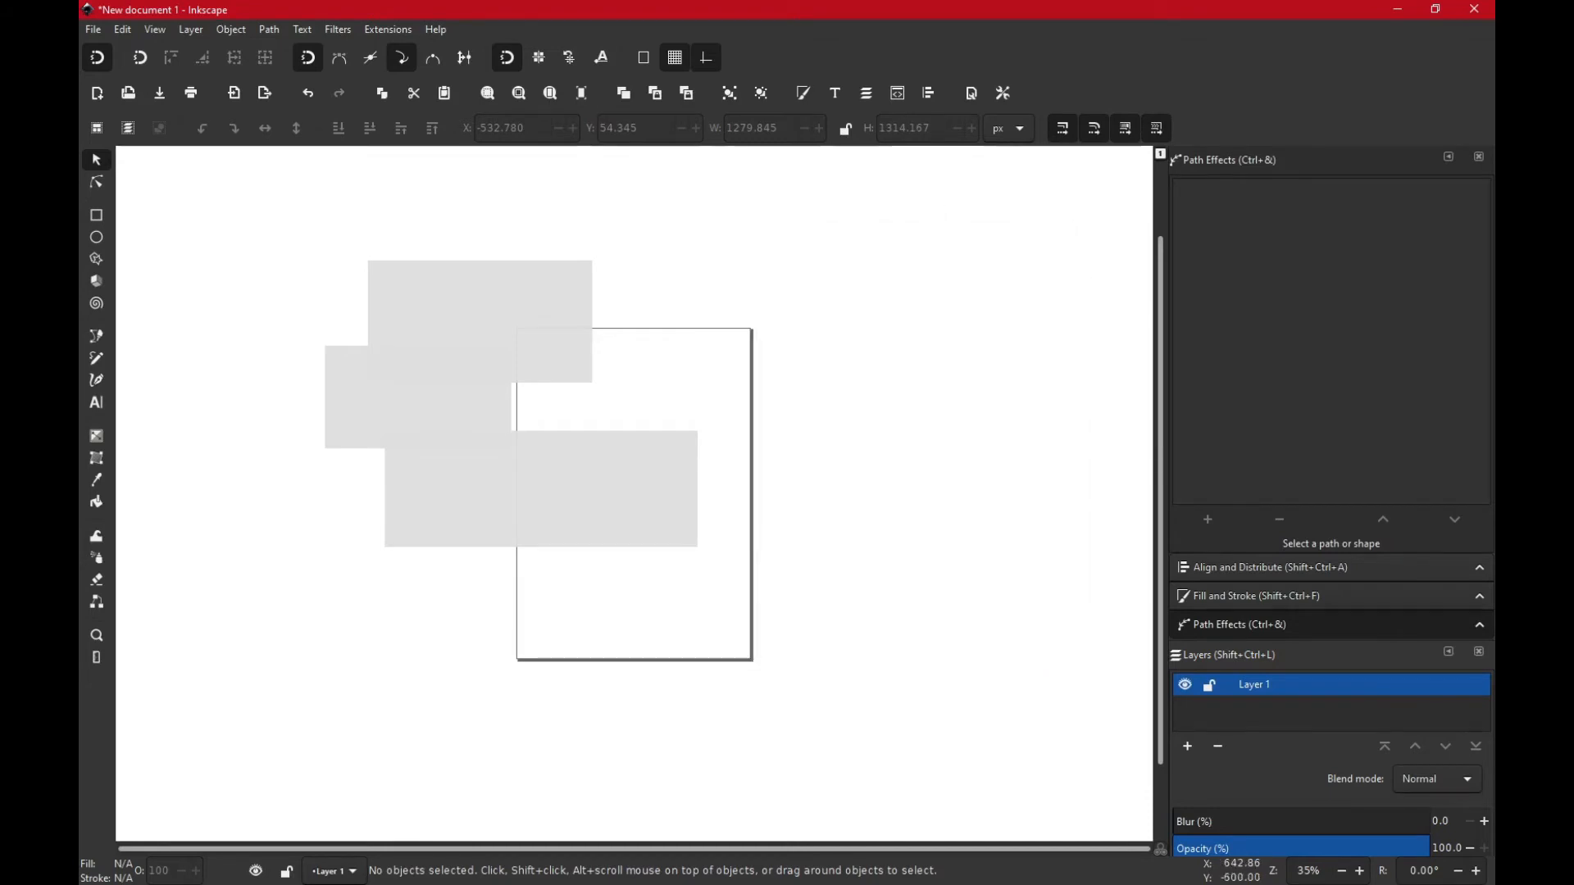
Step: Start a Save As of the drawing and choose the Downloads folder as its location
click(86, 10)
click(83, 8)
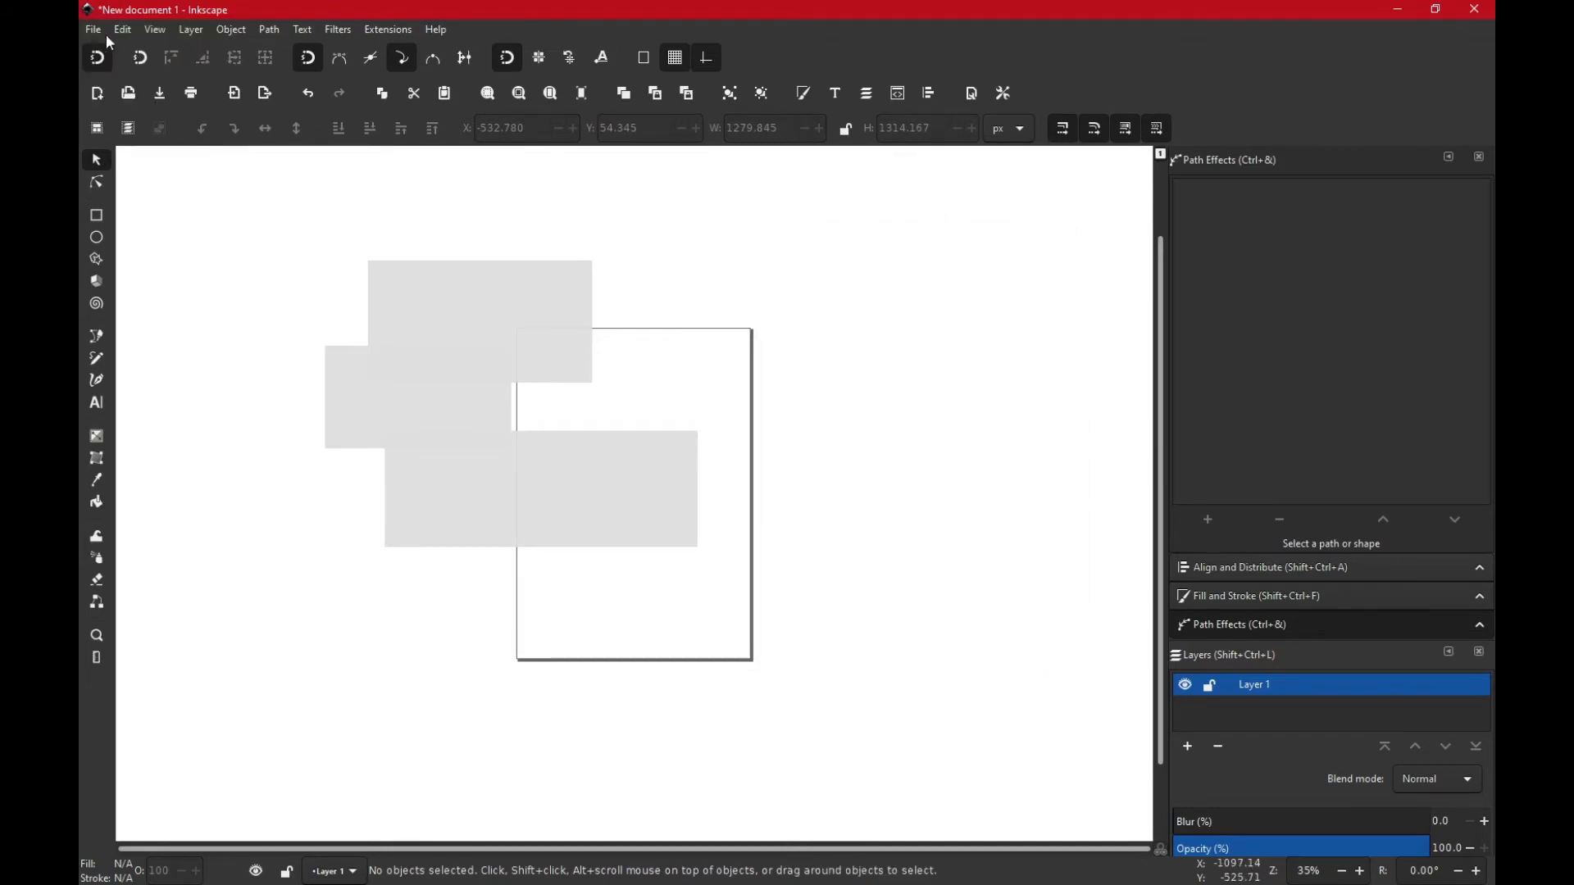
click(97, 33)
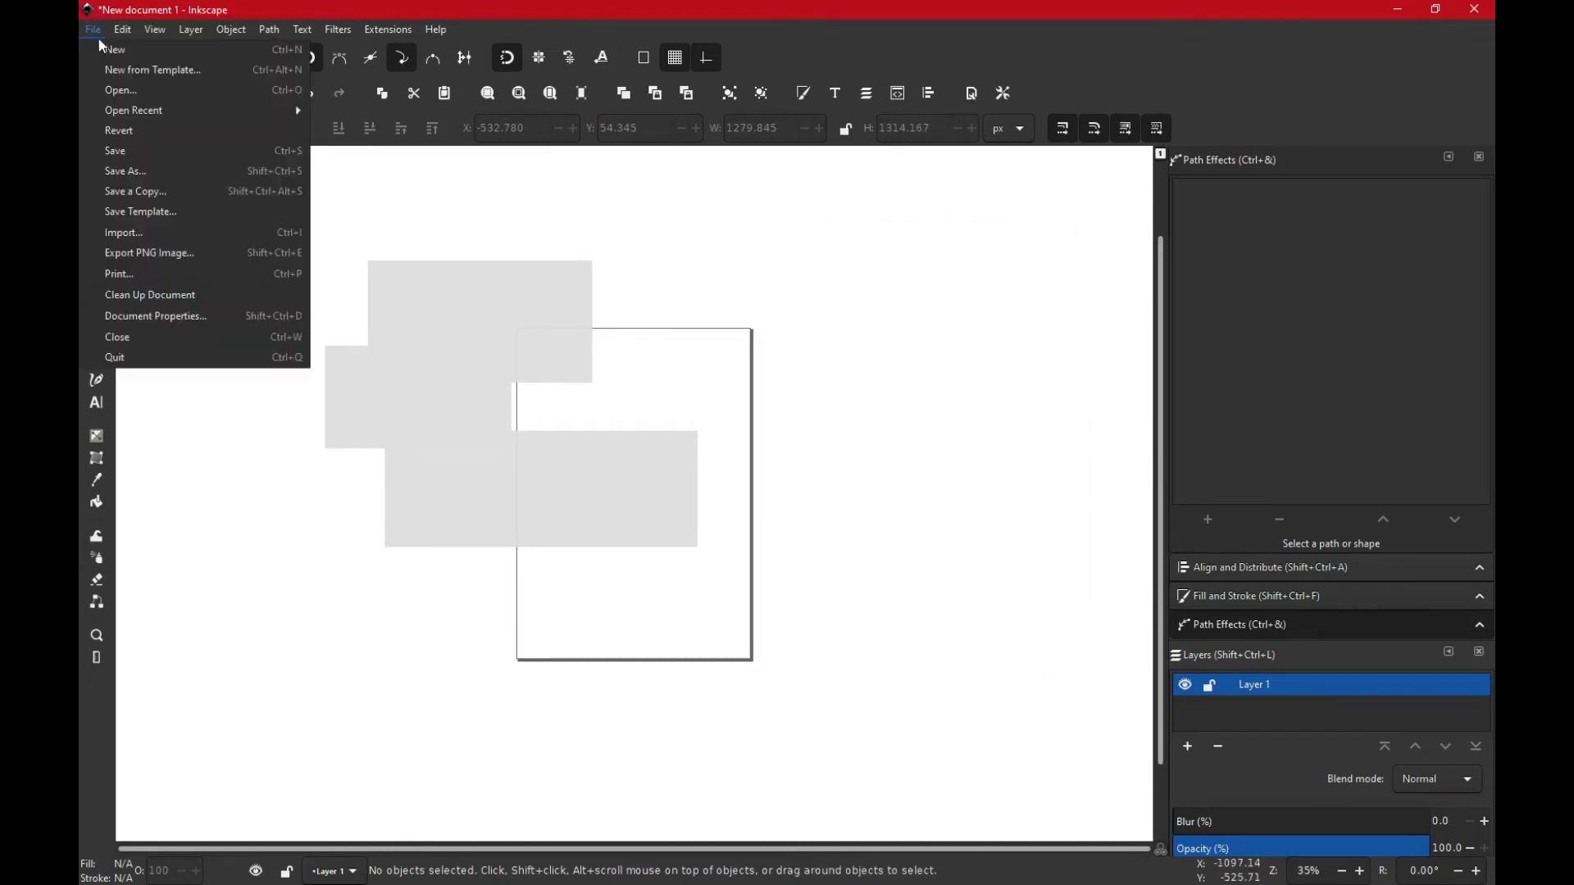
click(128, 171)
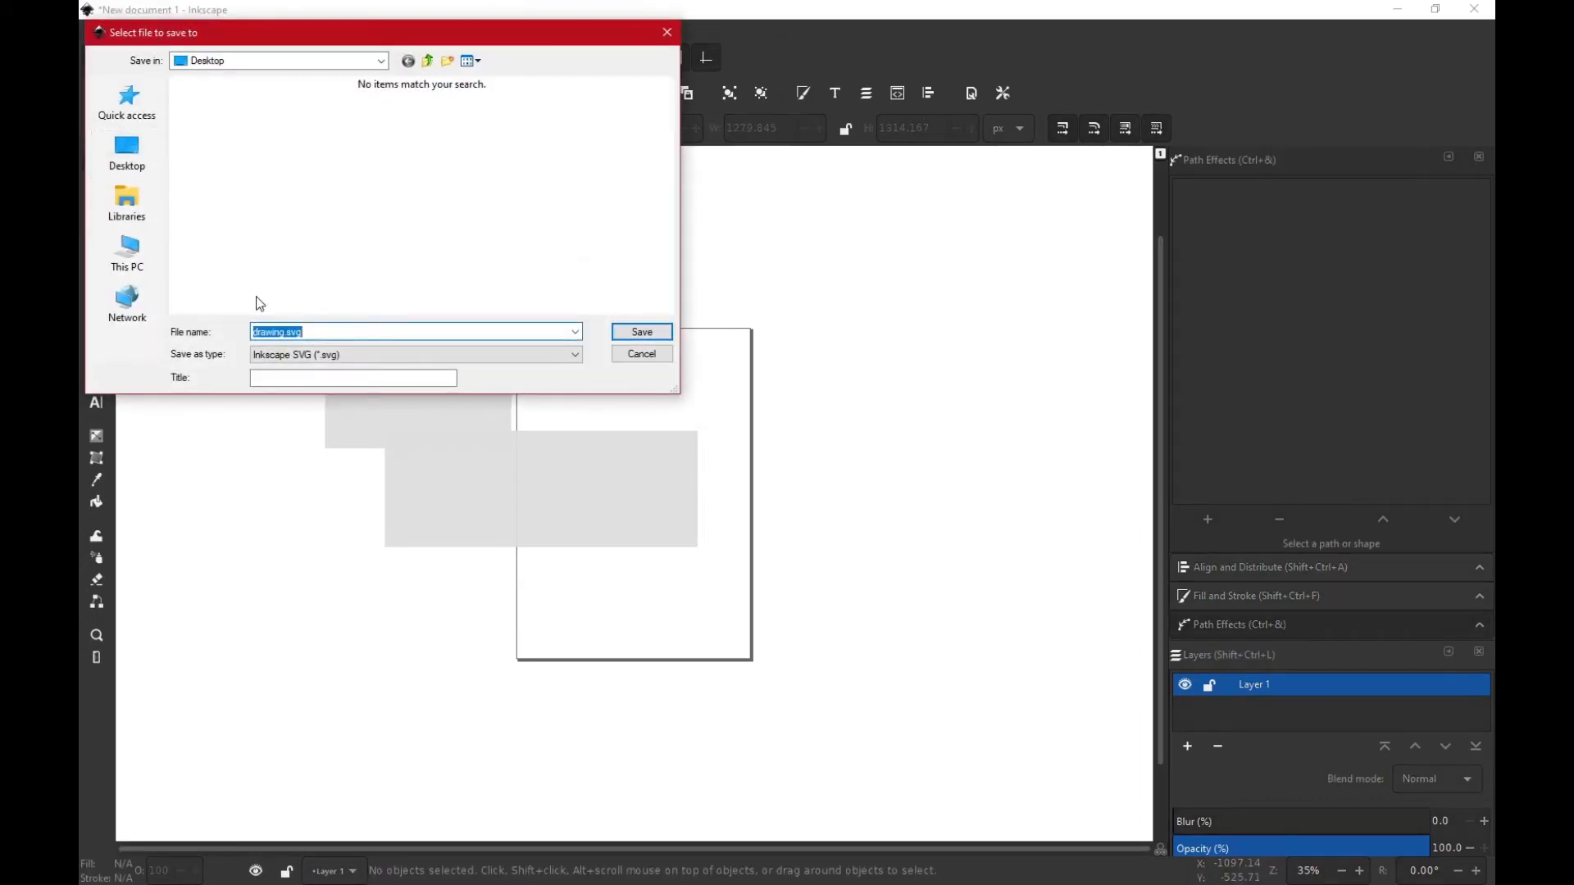
click(242, 61)
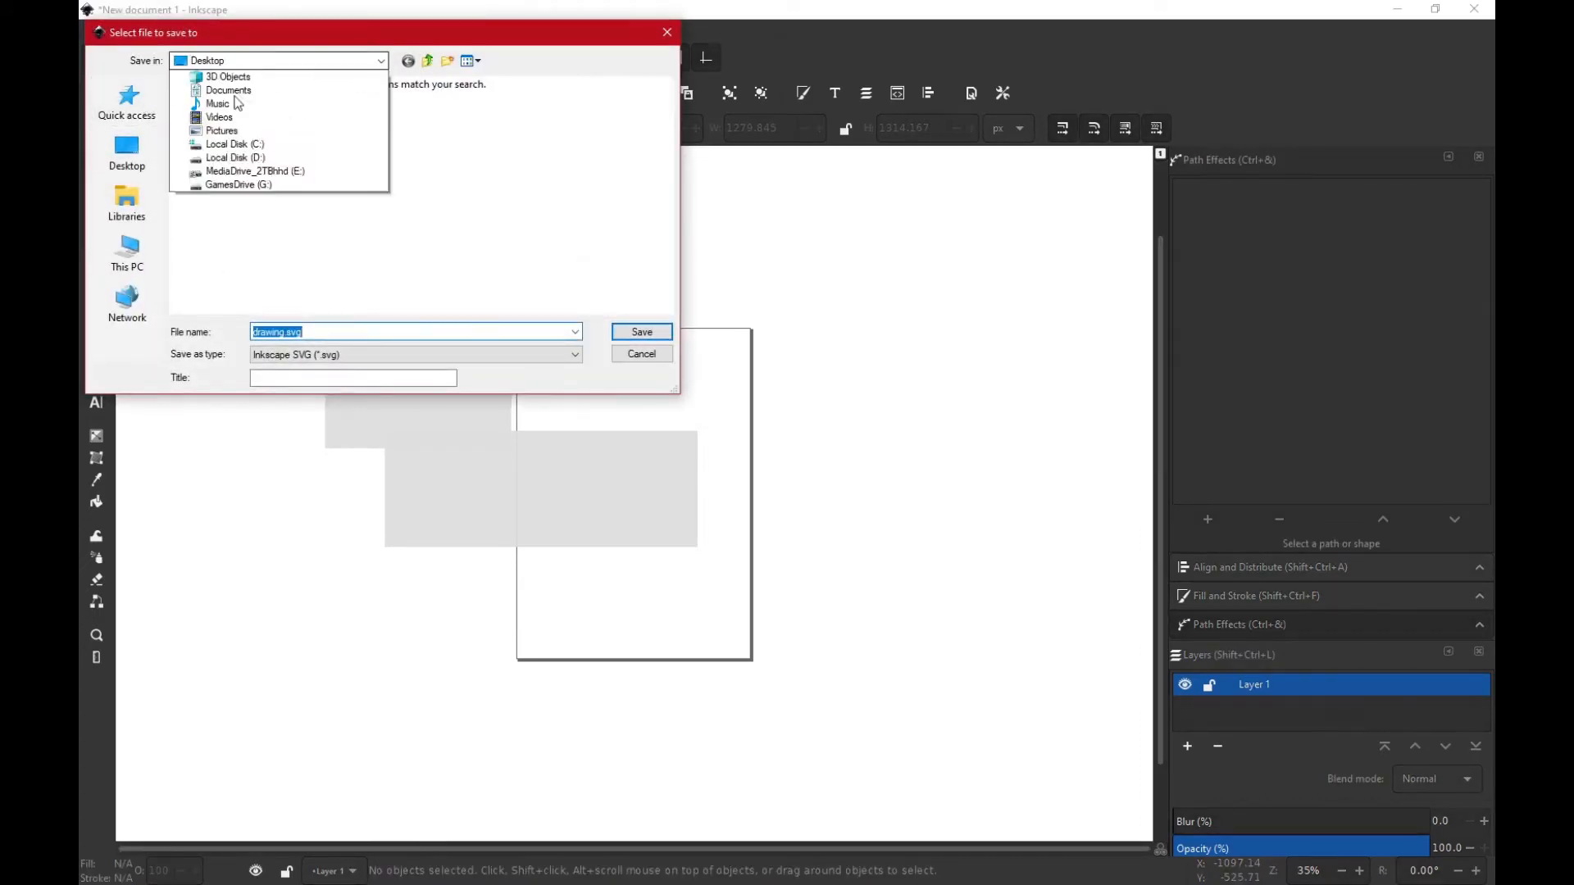
click(236, 205)
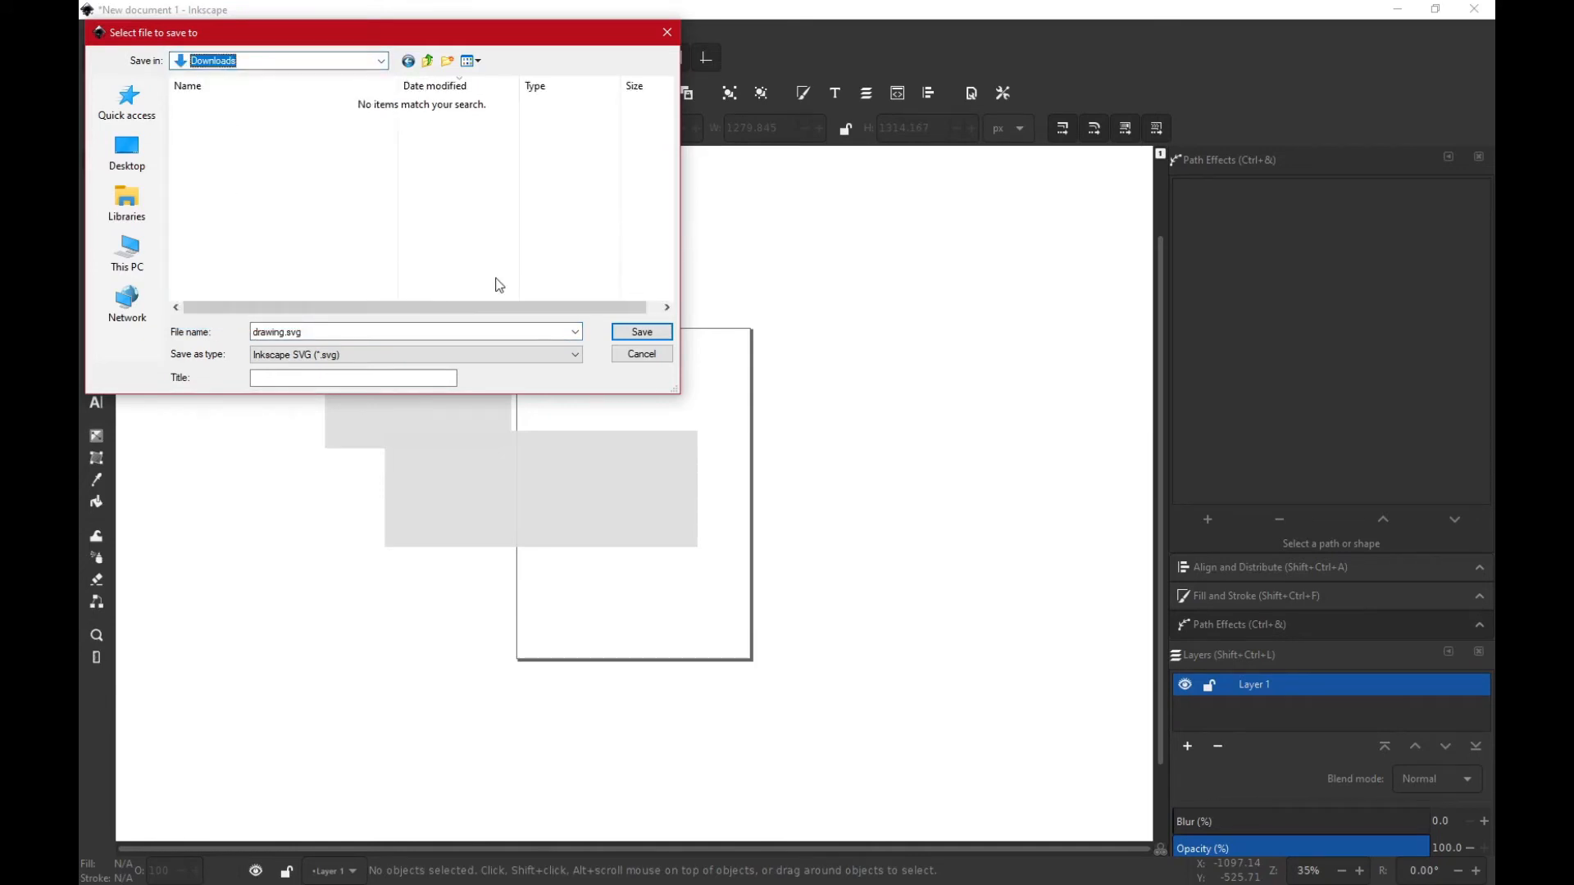
Step: Name the file lijnahre;lhngrae;o.svg and save it as an Inkscape SVG
double_click(275, 331)
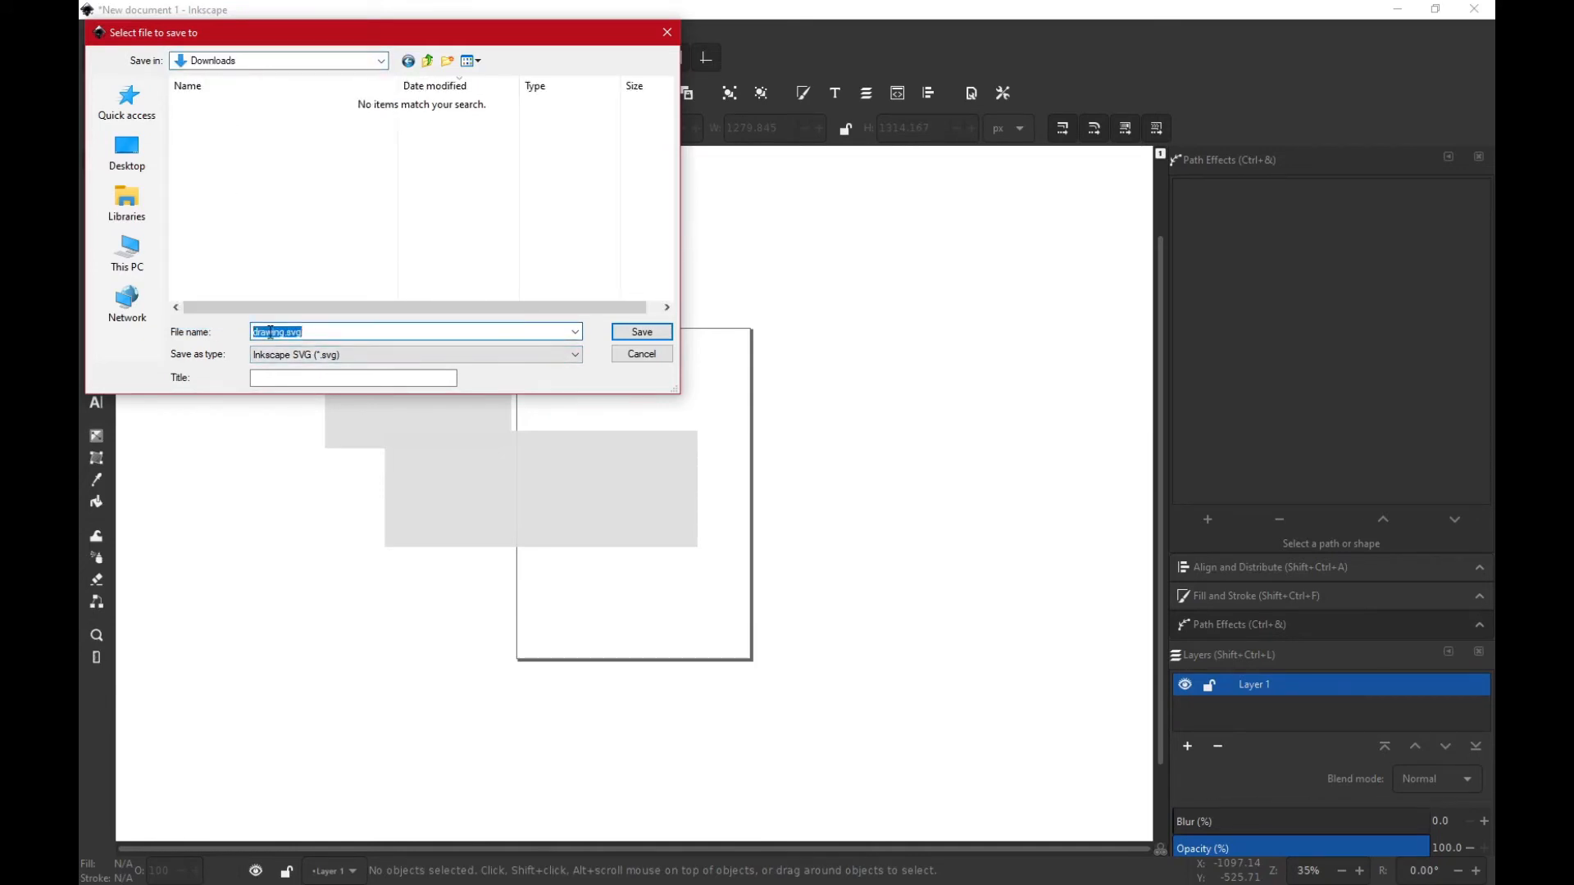
click(275, 331)
key(BackSpace)
key(BackSpace)
key(BackSpace)
key(BackSpace)
key(BackSpace)
key(BackSpace)
key(BackSpace)
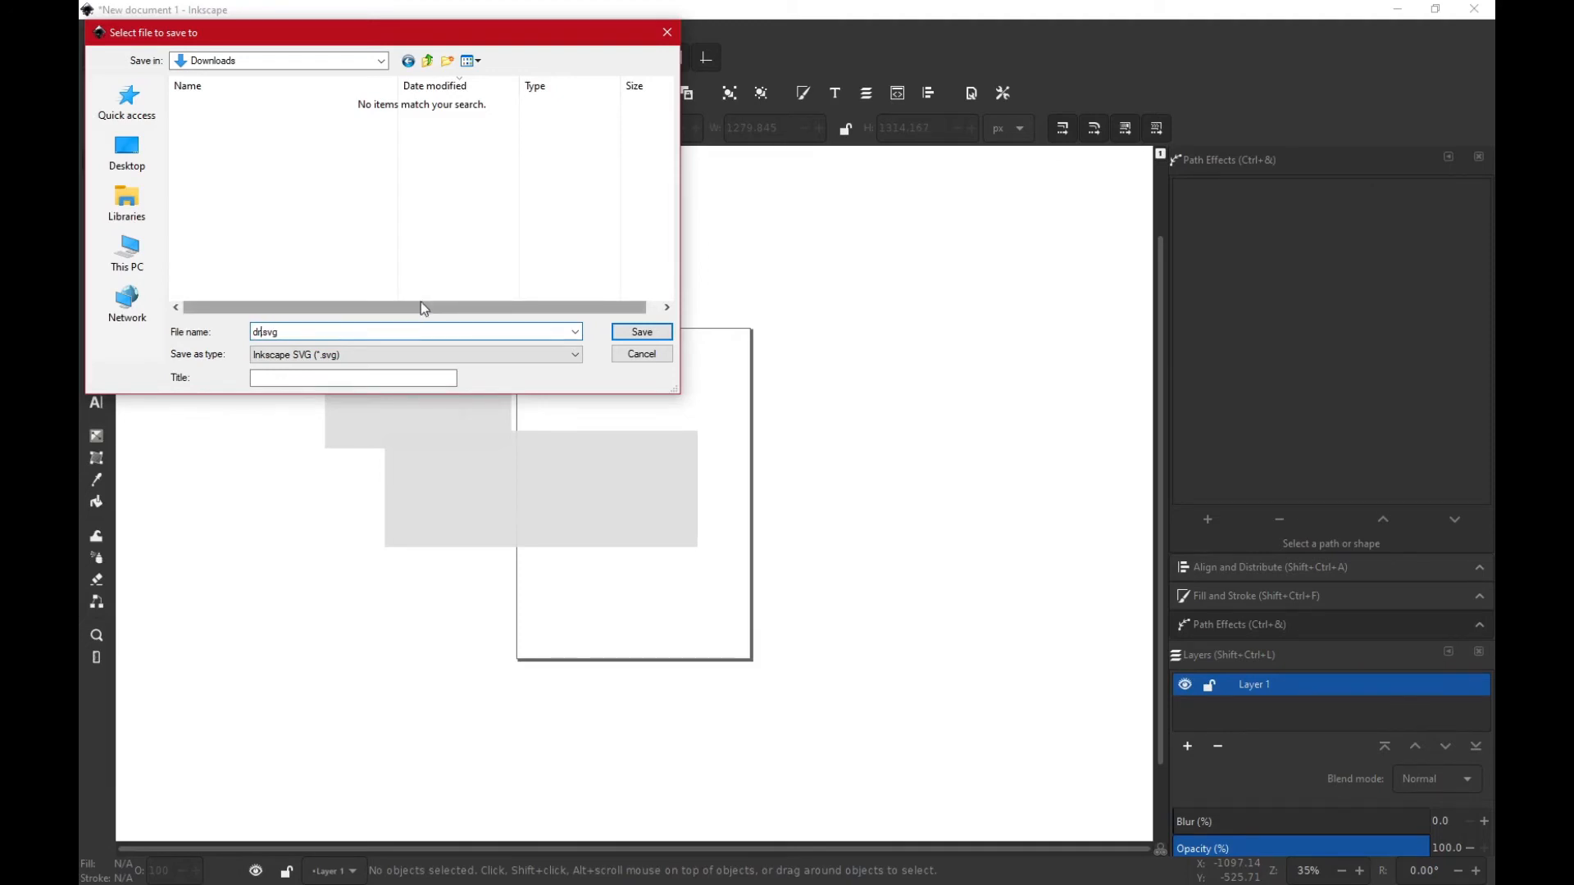
text(lijnahre;lhngrae;o)
click(647, 334)
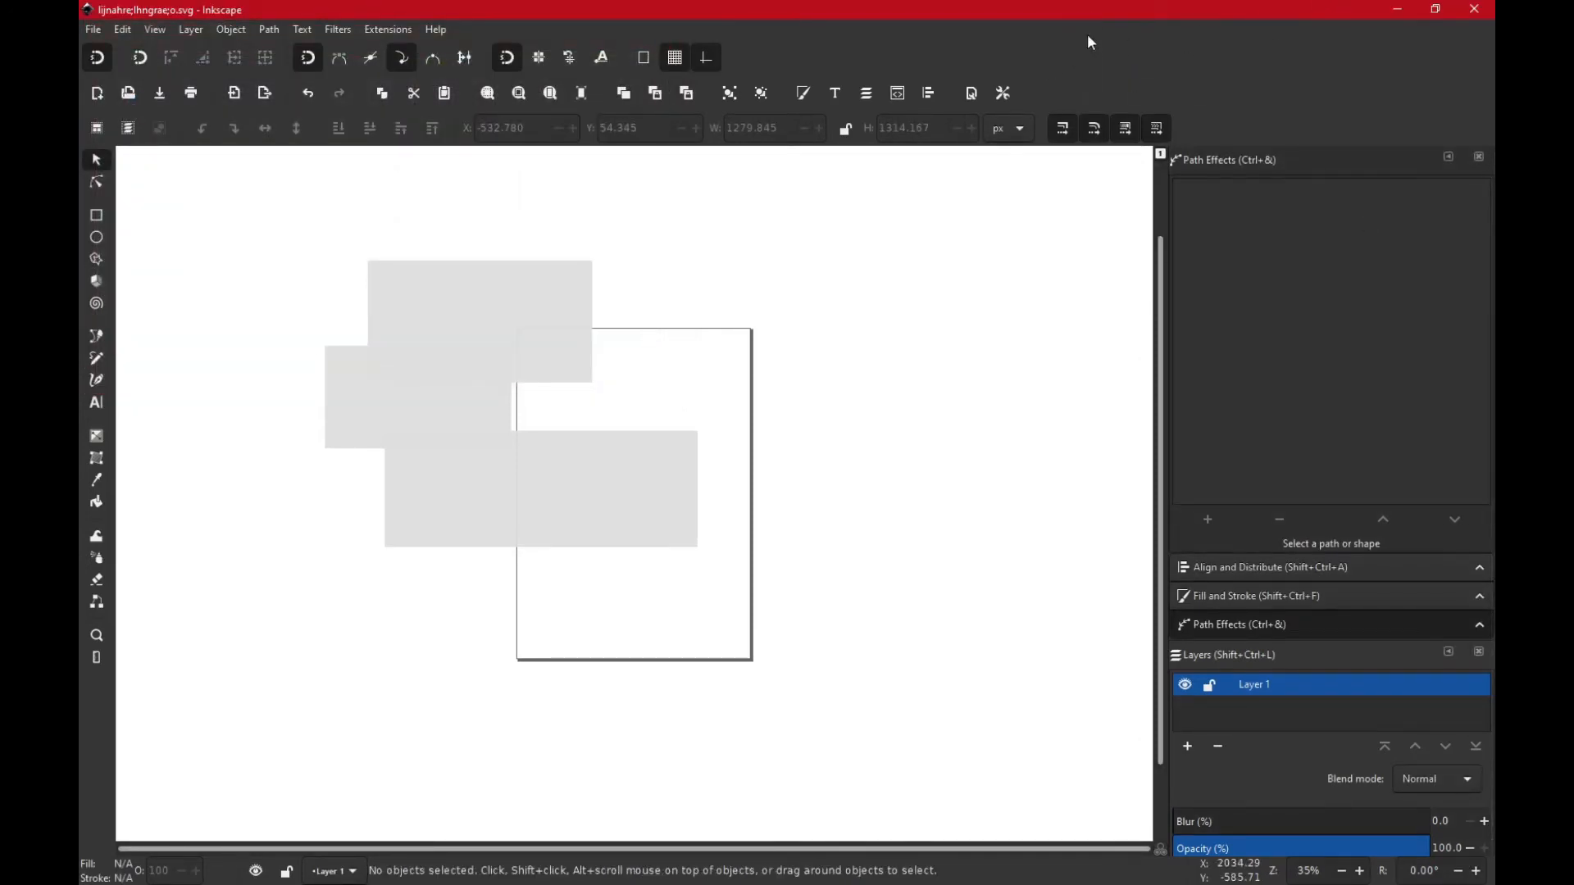
Step: Close Inkscape and open the resource bundle manager in Krita
click(1481, 8)
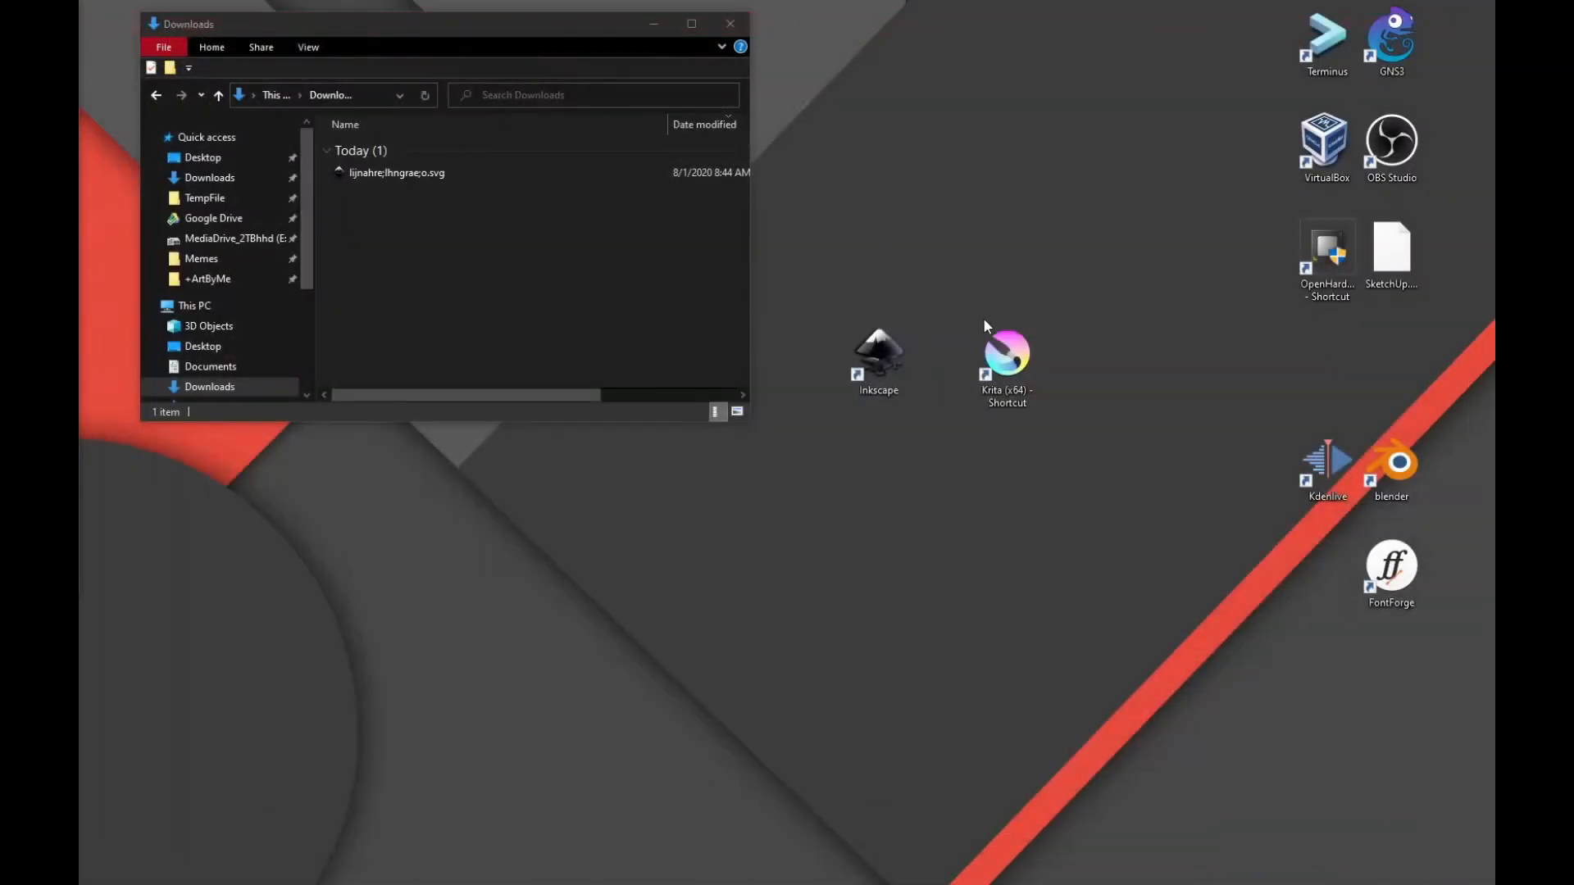
click(1006, 354)
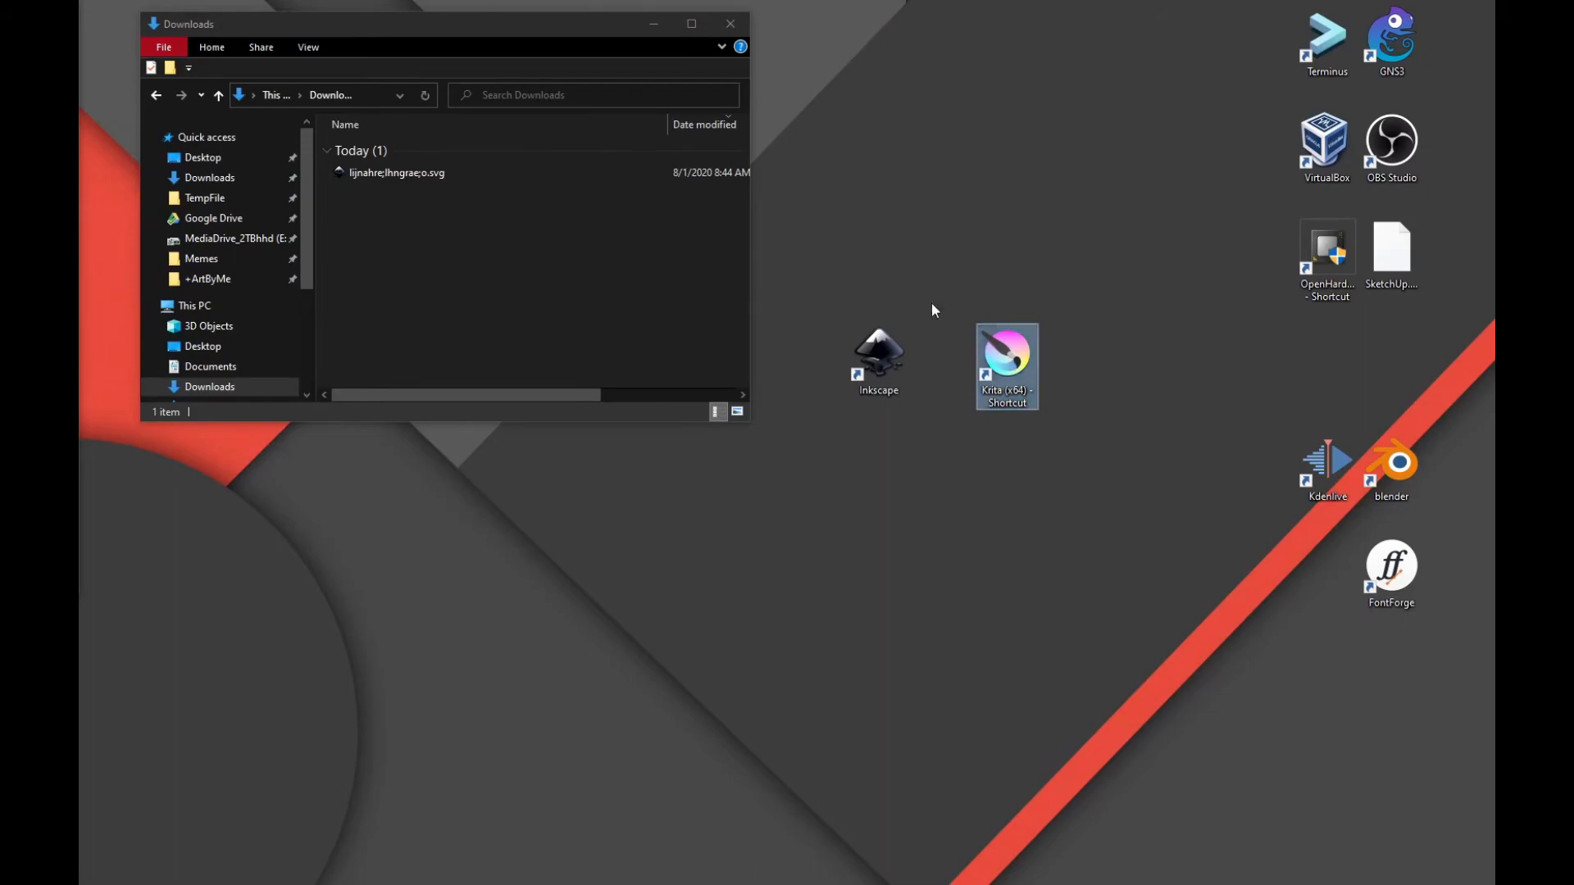
double_click(1000, 331)
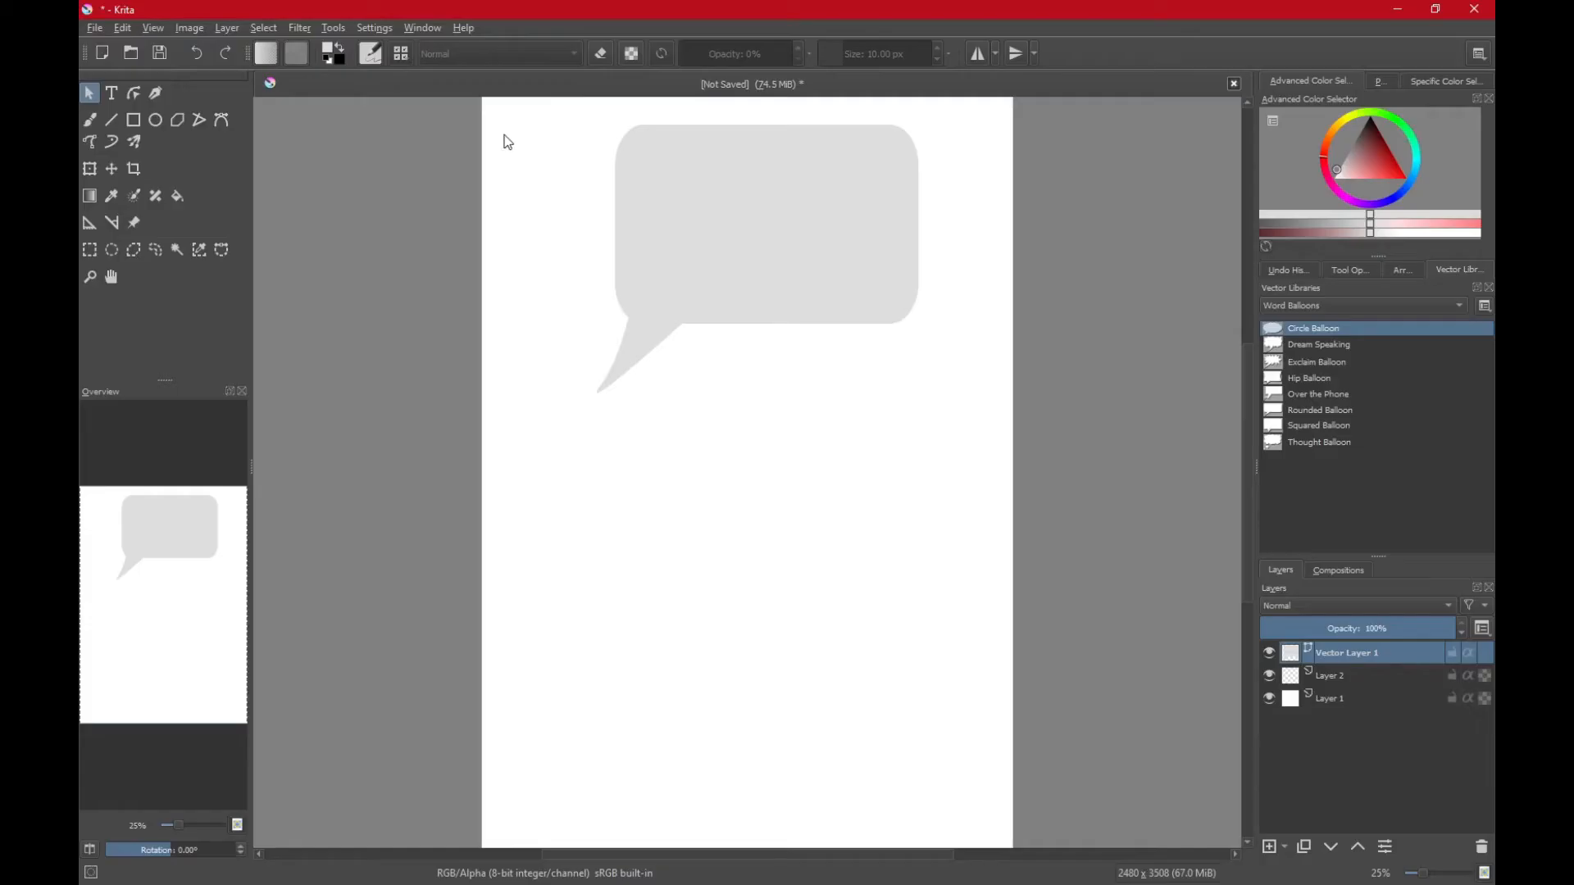
click(392, 28)
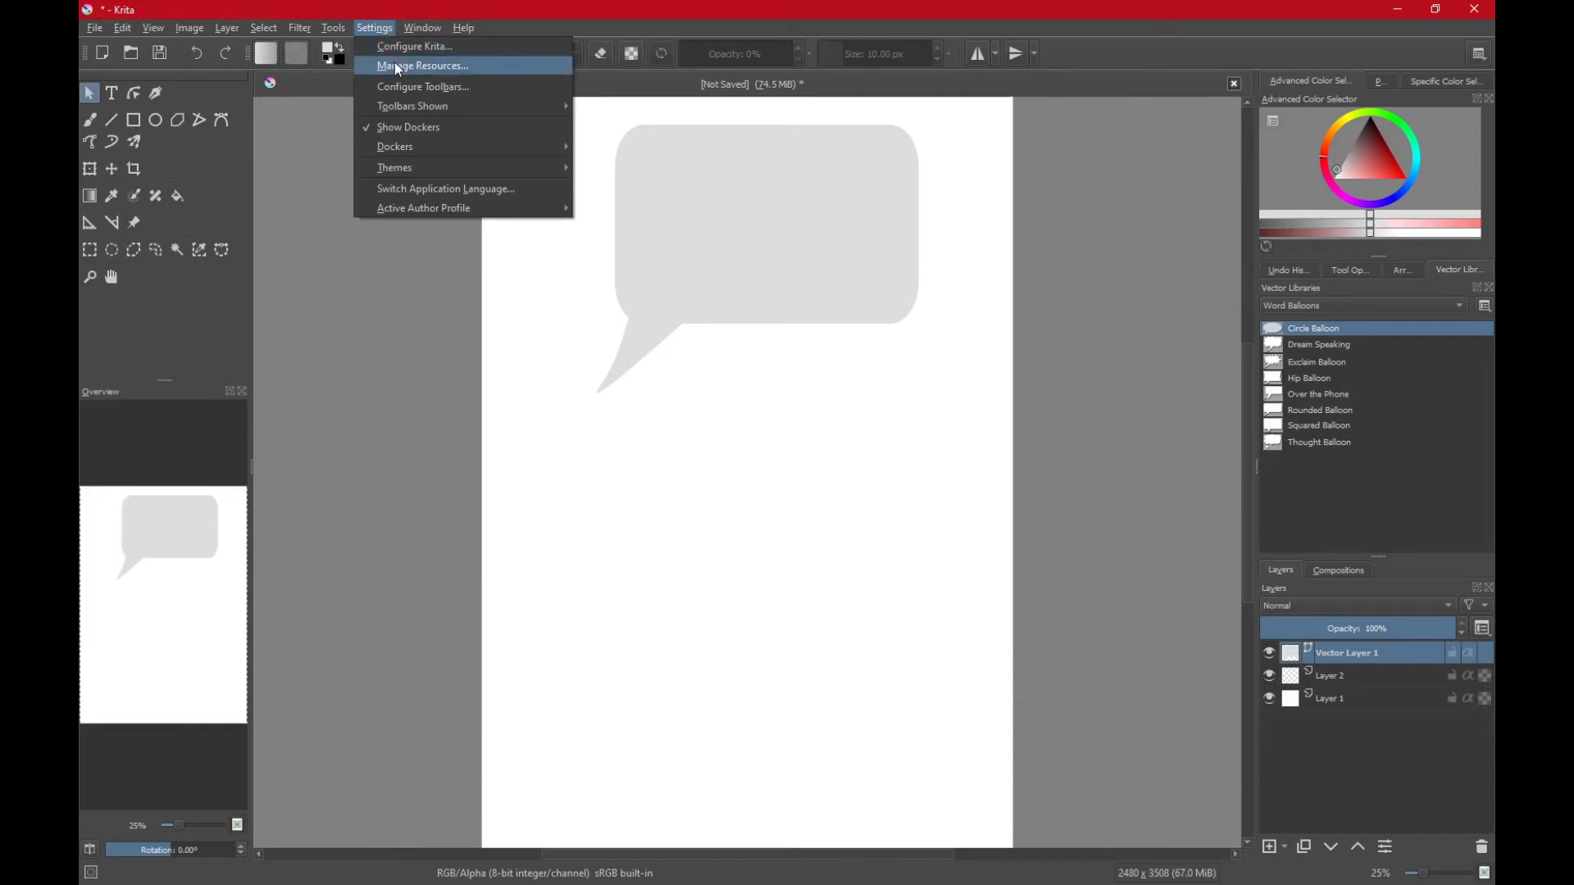
click(394, 63)
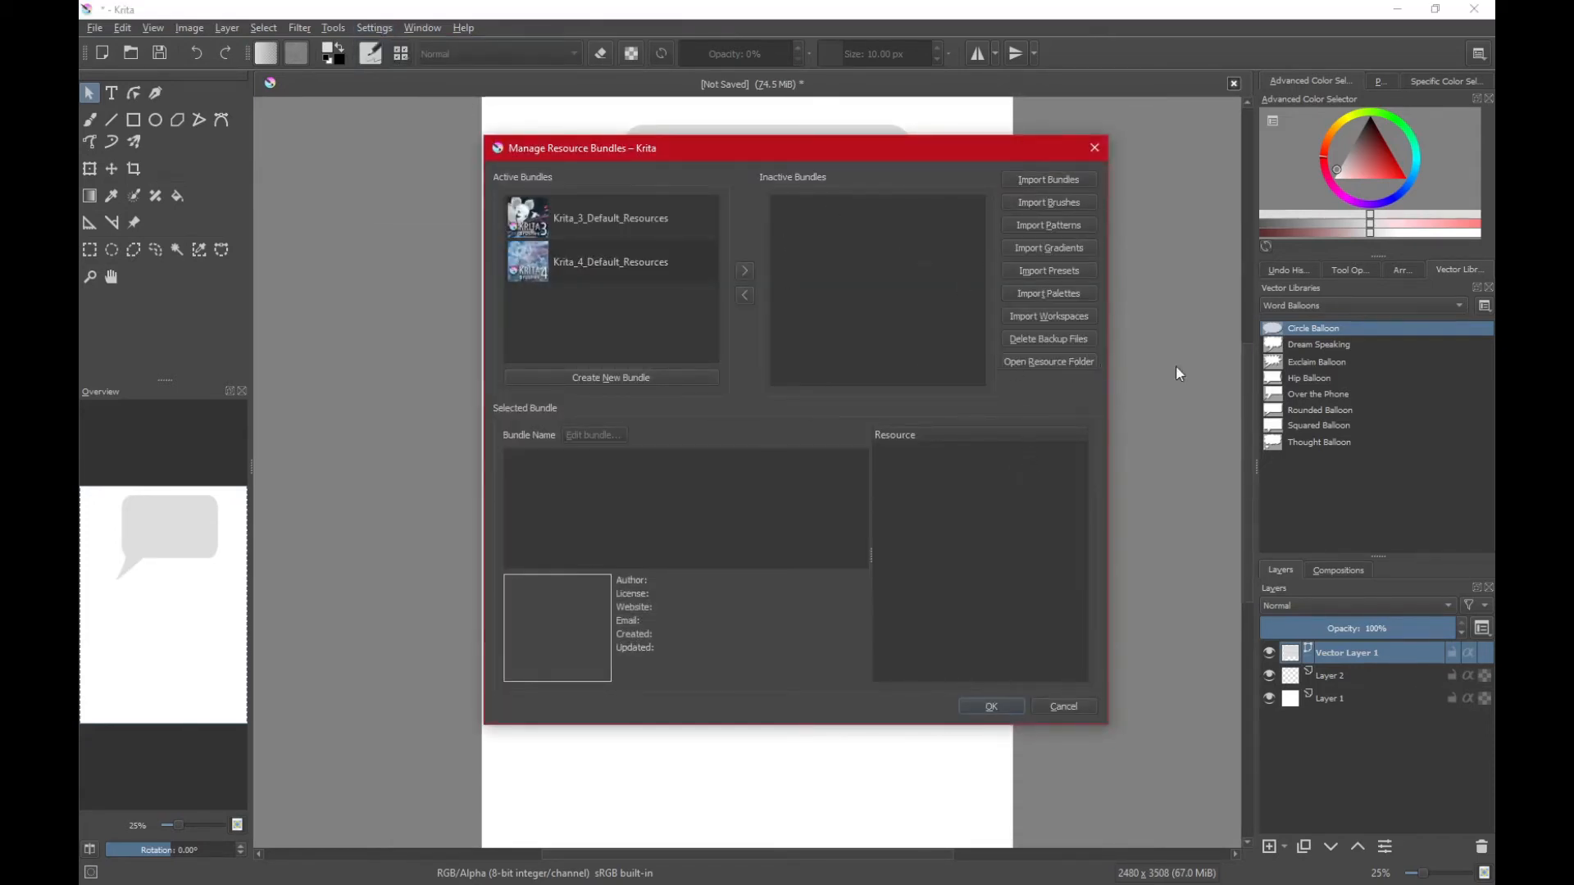
Step: Open Krita's resource folder from the bundle manager and go into its symbols subfolder
click(1020, 360)
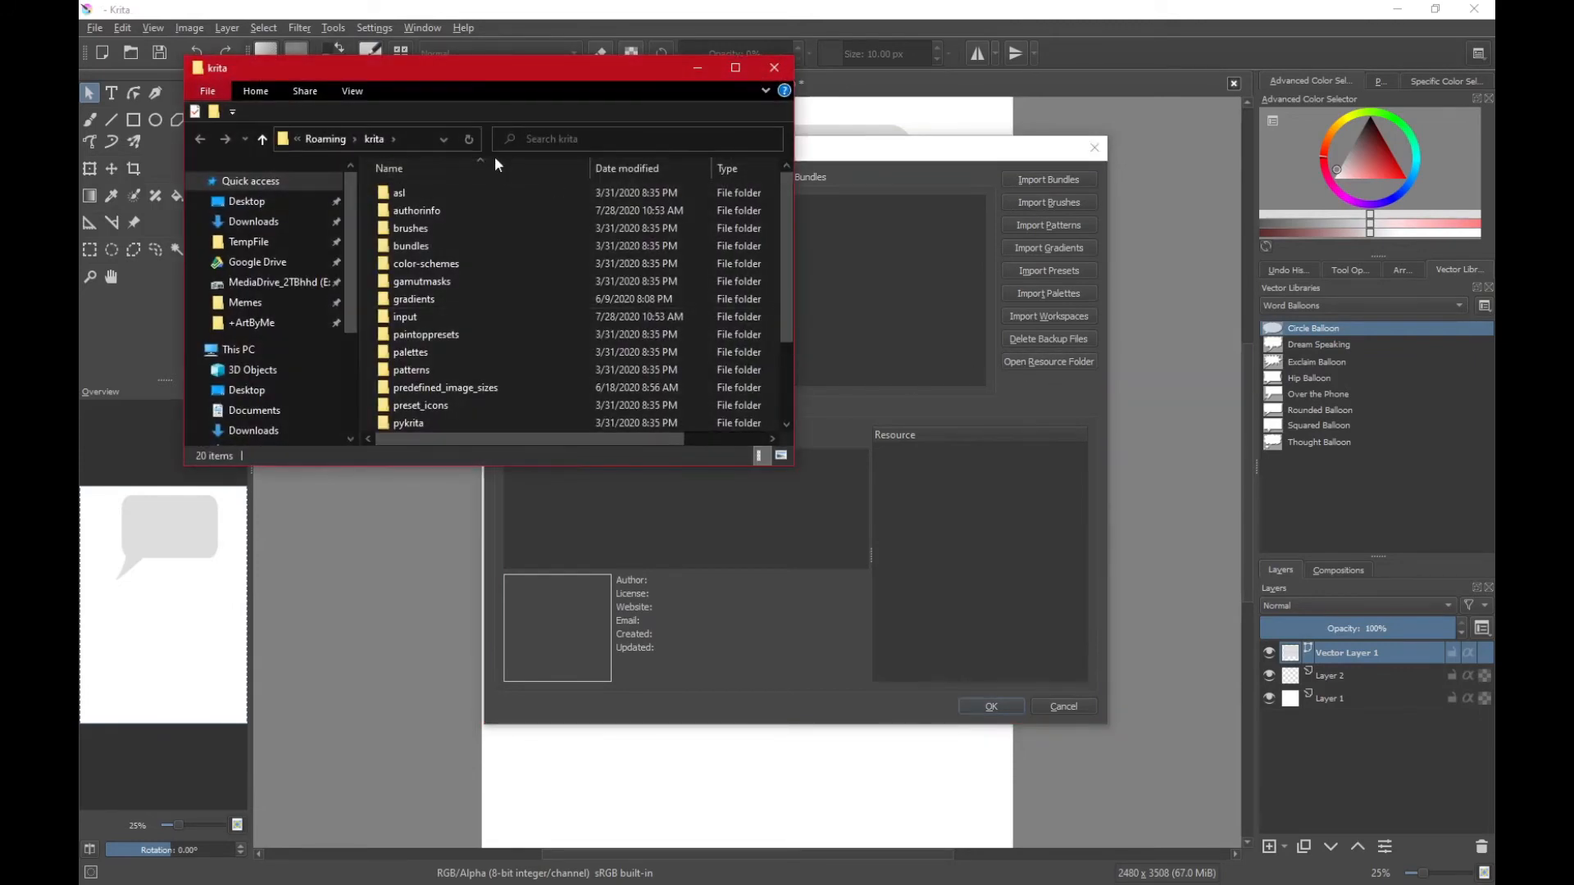
scroll(474, 289, down, 2)
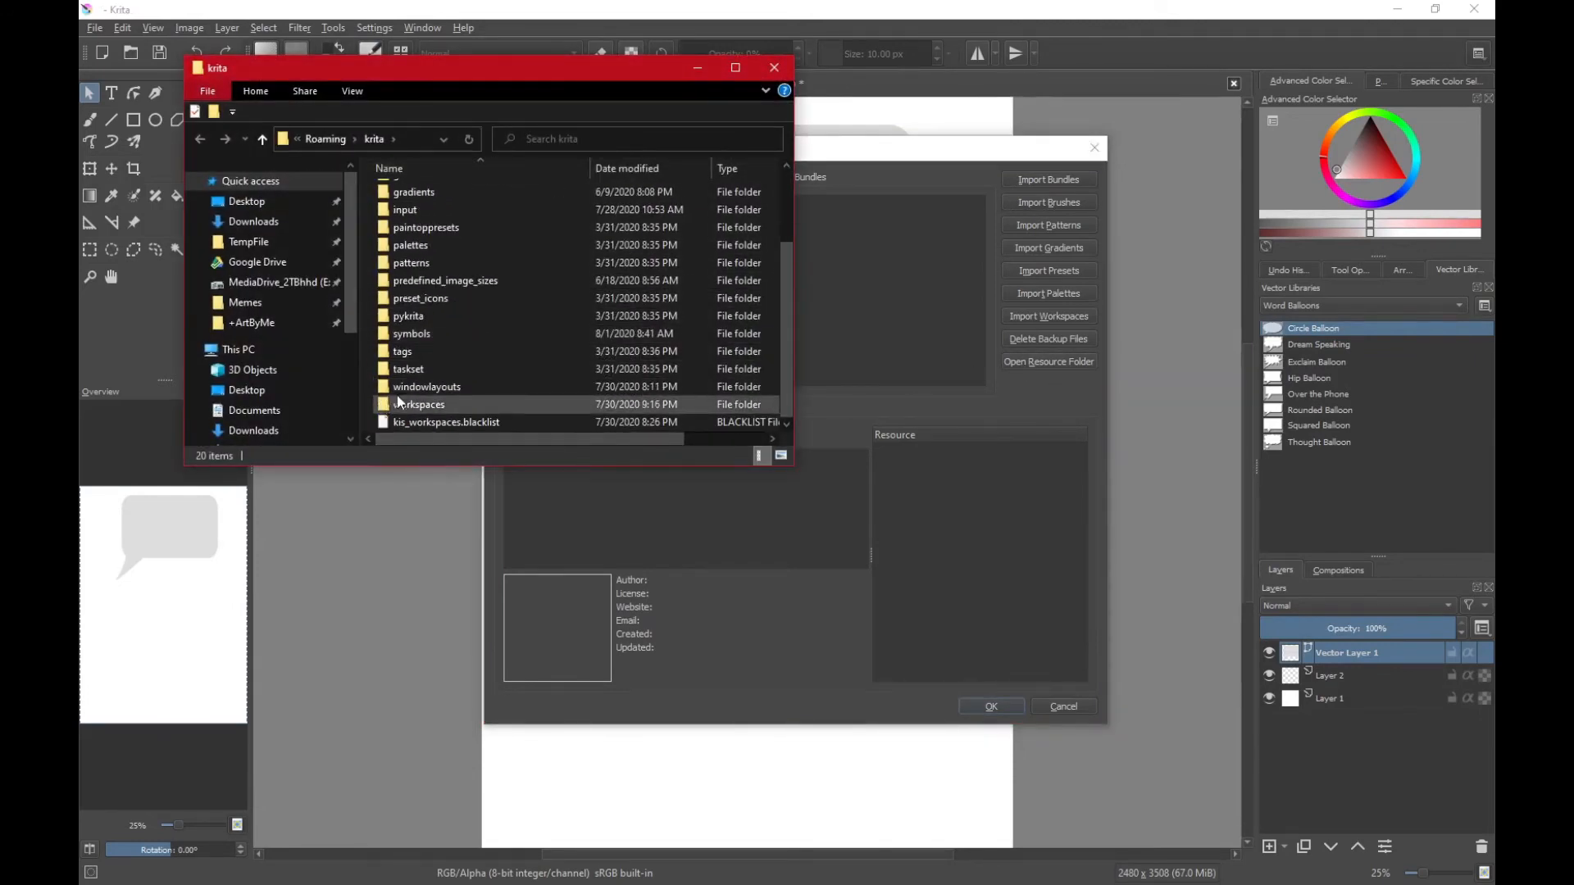
double_click(411, 334)
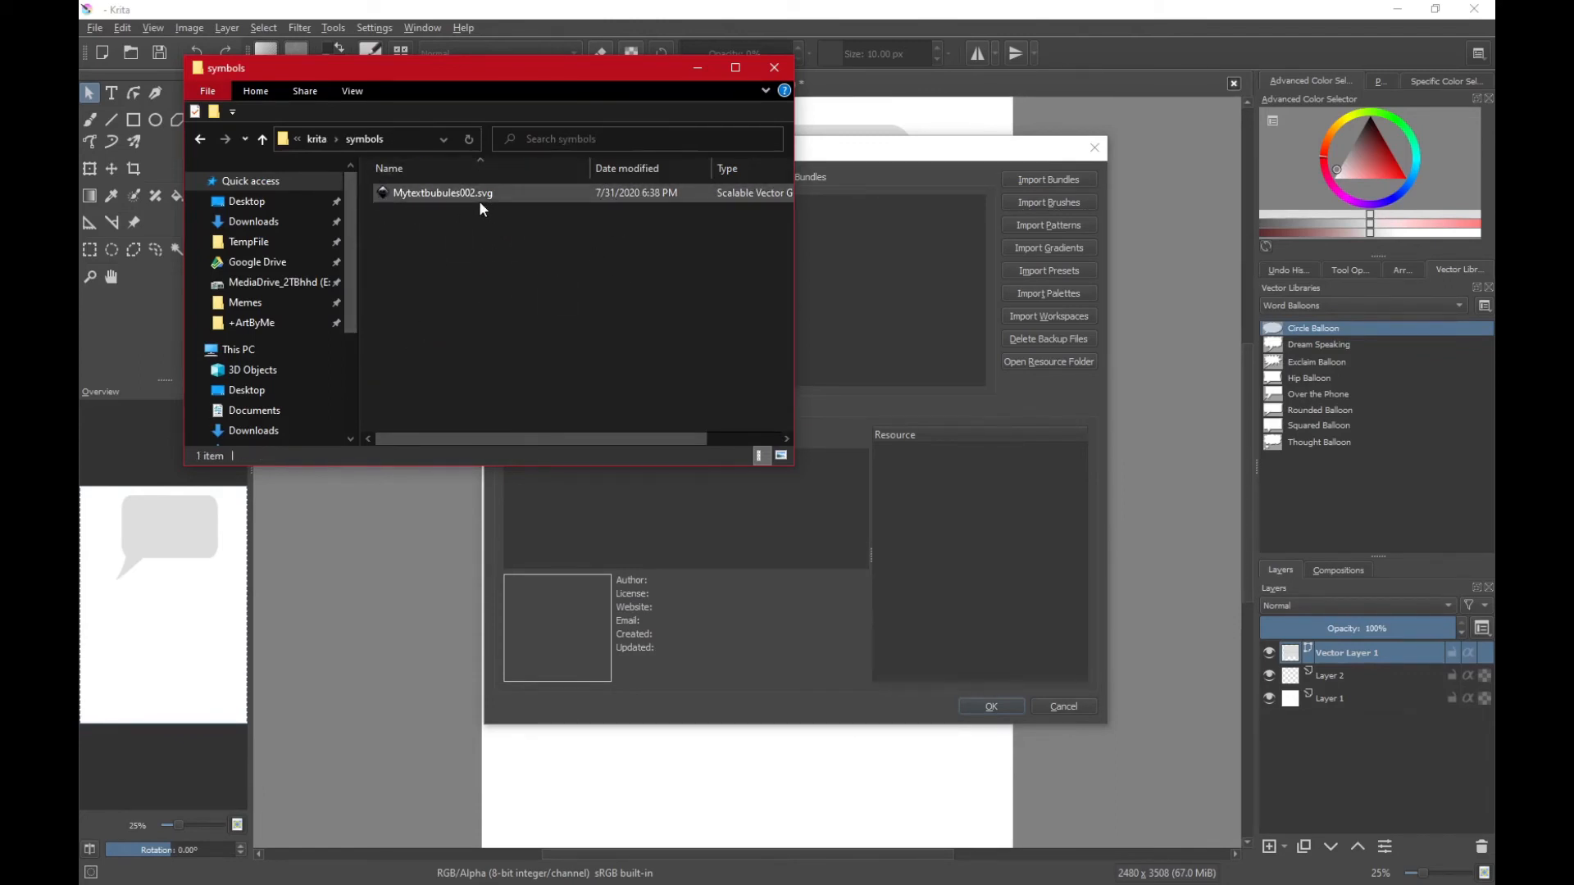
Step: Open the Downloads folder in a separate window and move lijnahre;lhngrae;o.svg from it into Krita's symbols folder
drag(432, 61, 919, 130)
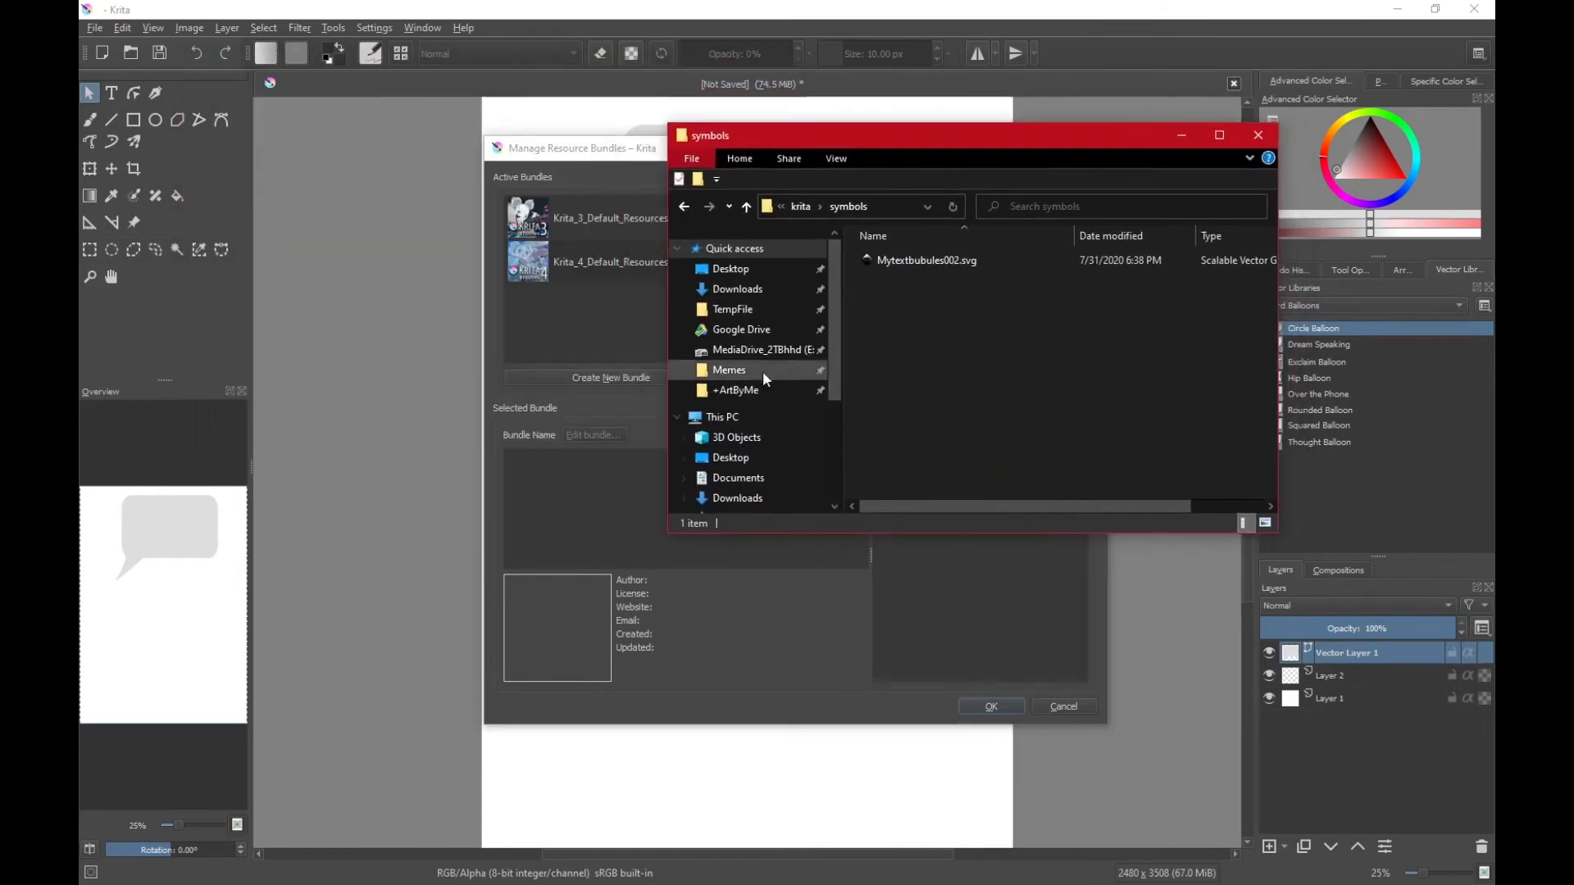
click(736, 292)
right_click(748, 312)
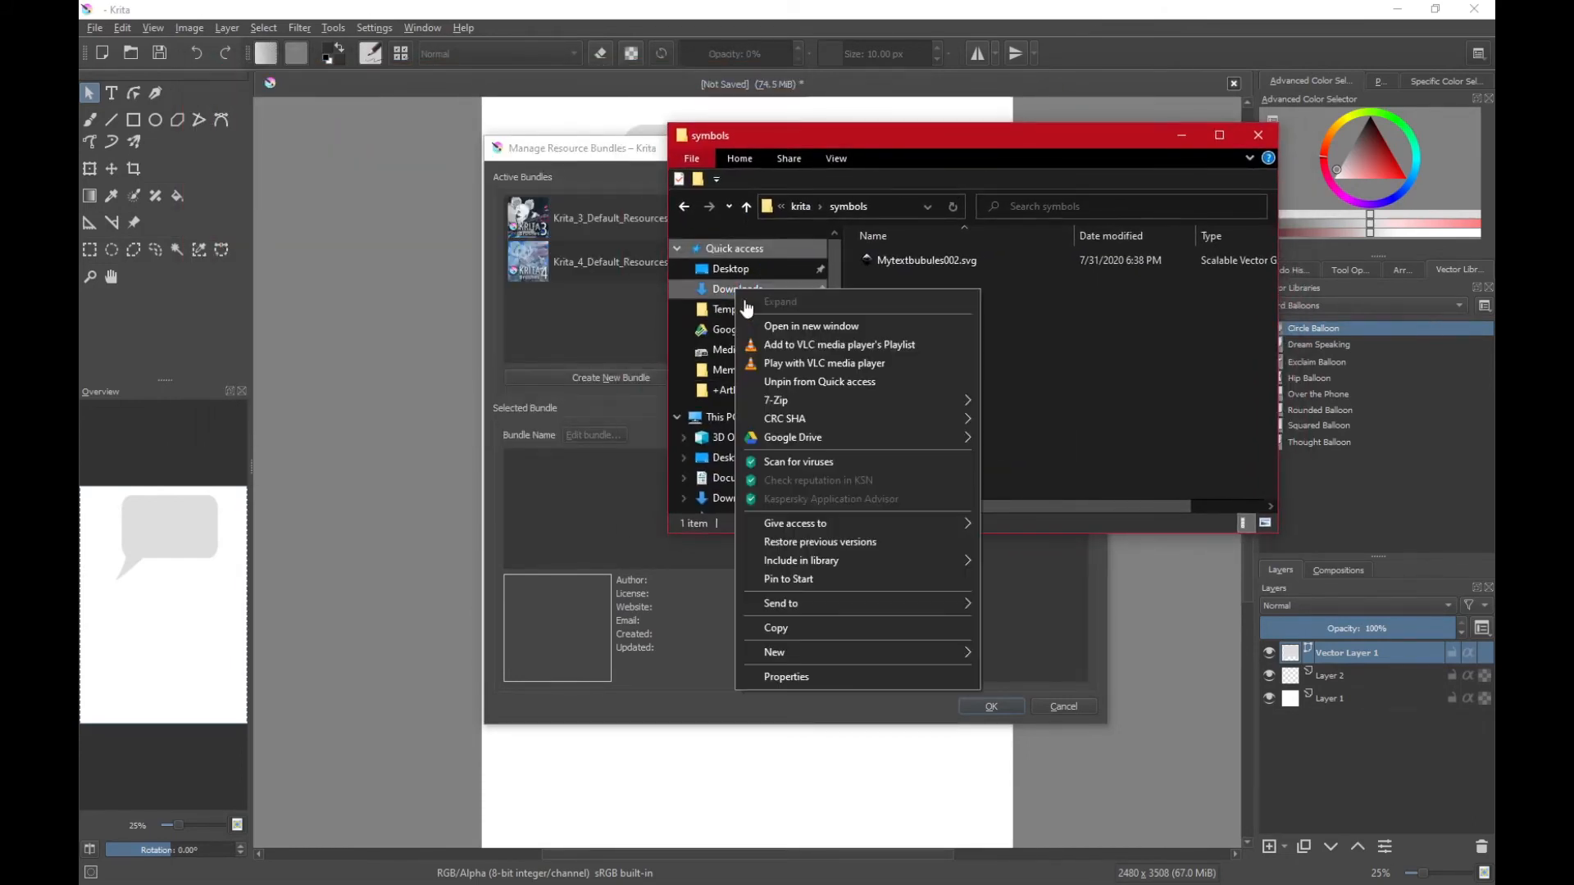
click(779, 327)
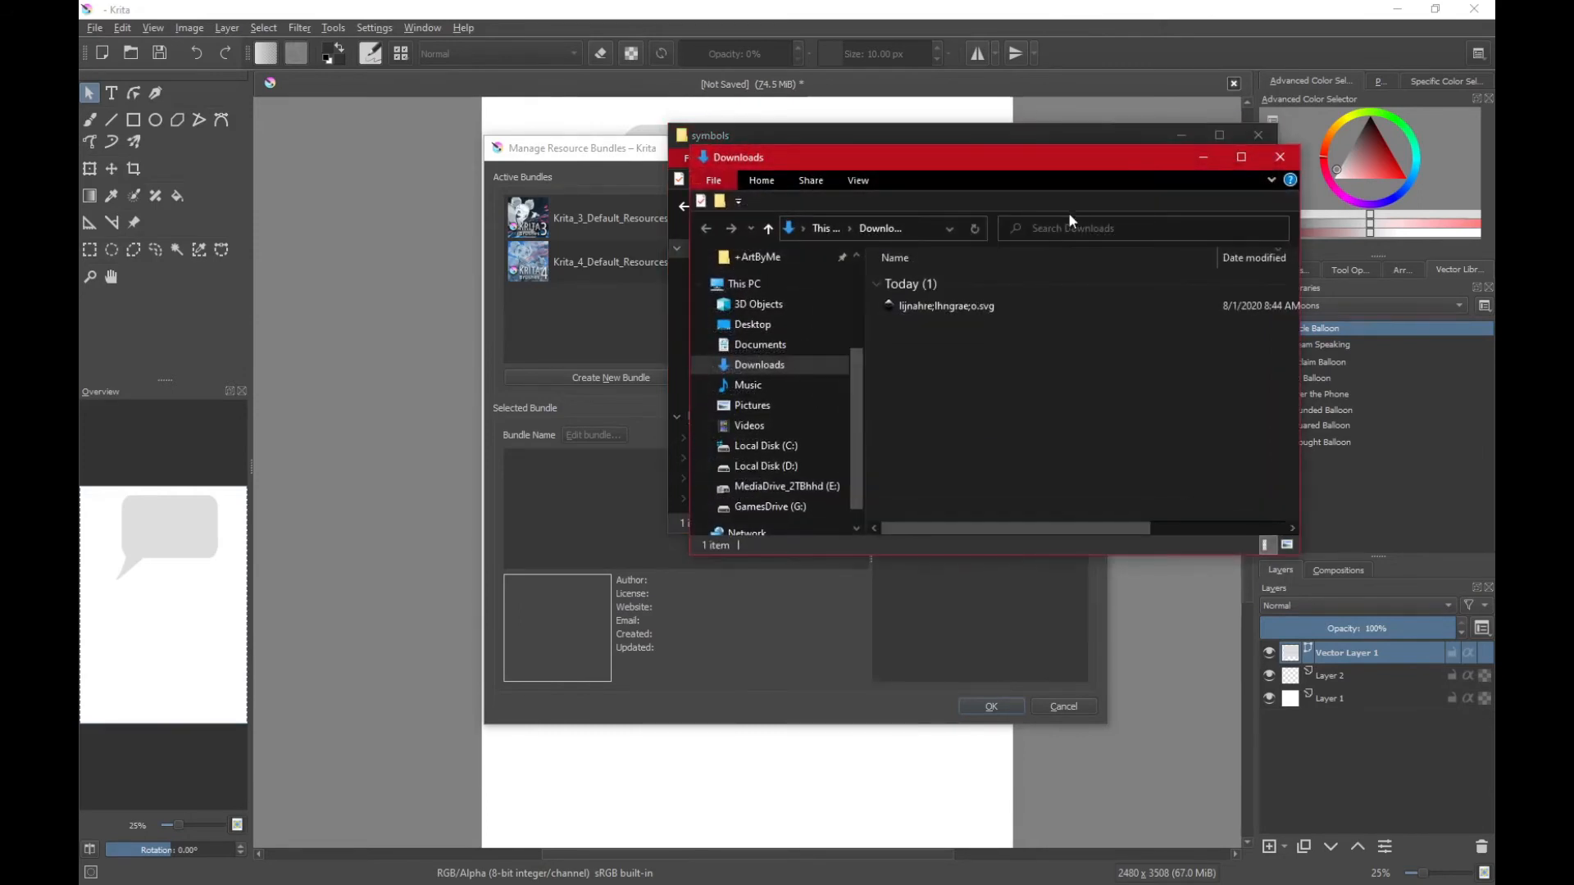
drag(1040, 160, 477, 199)
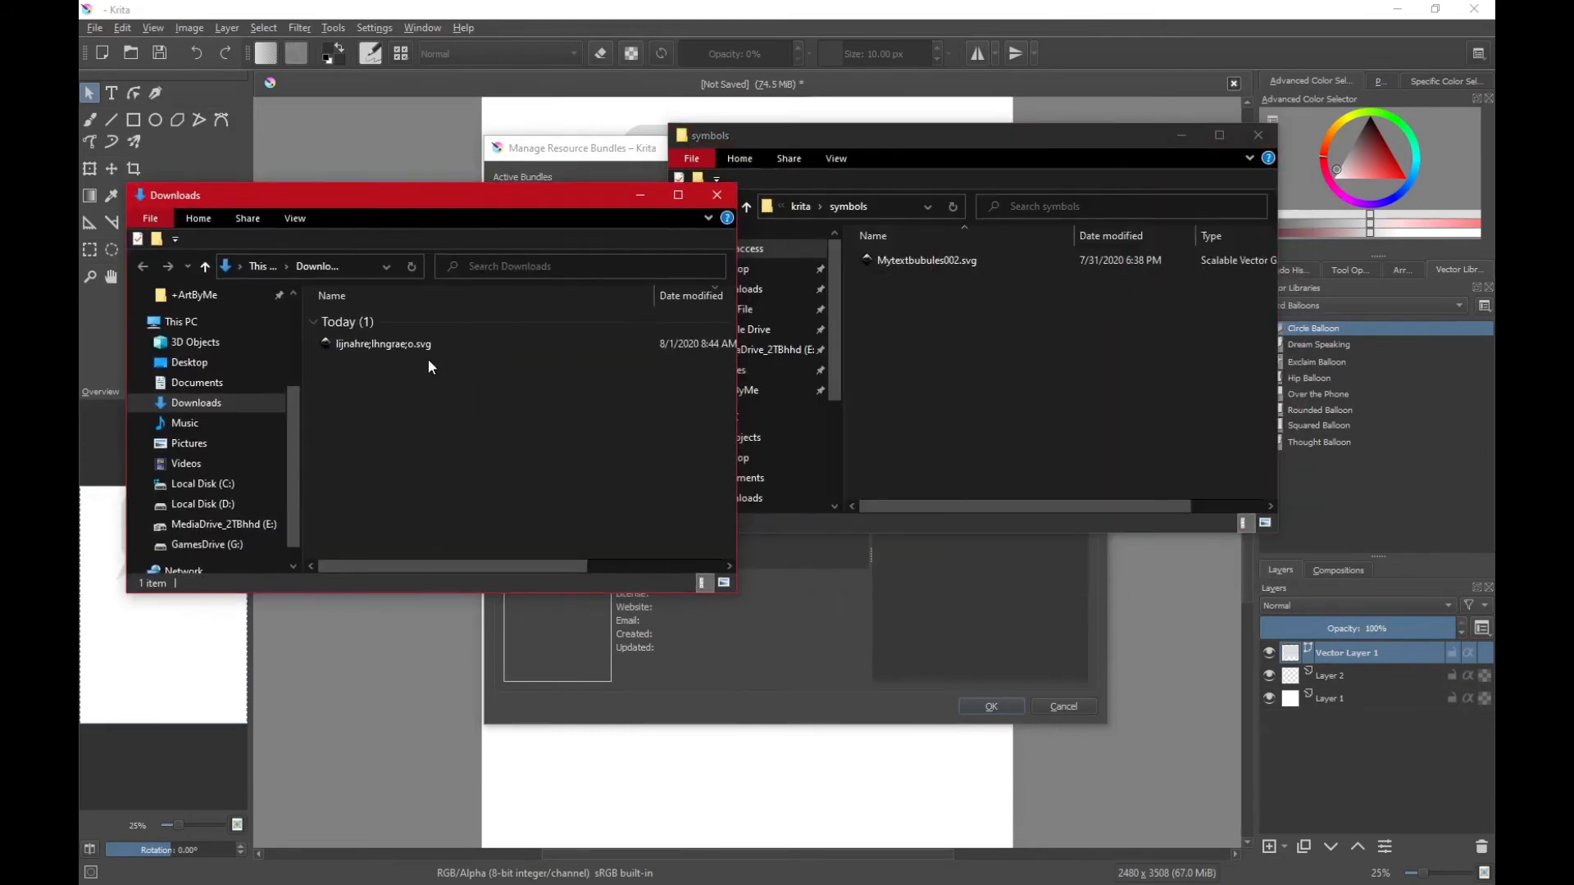
drag(407, 342, 1028, 371)
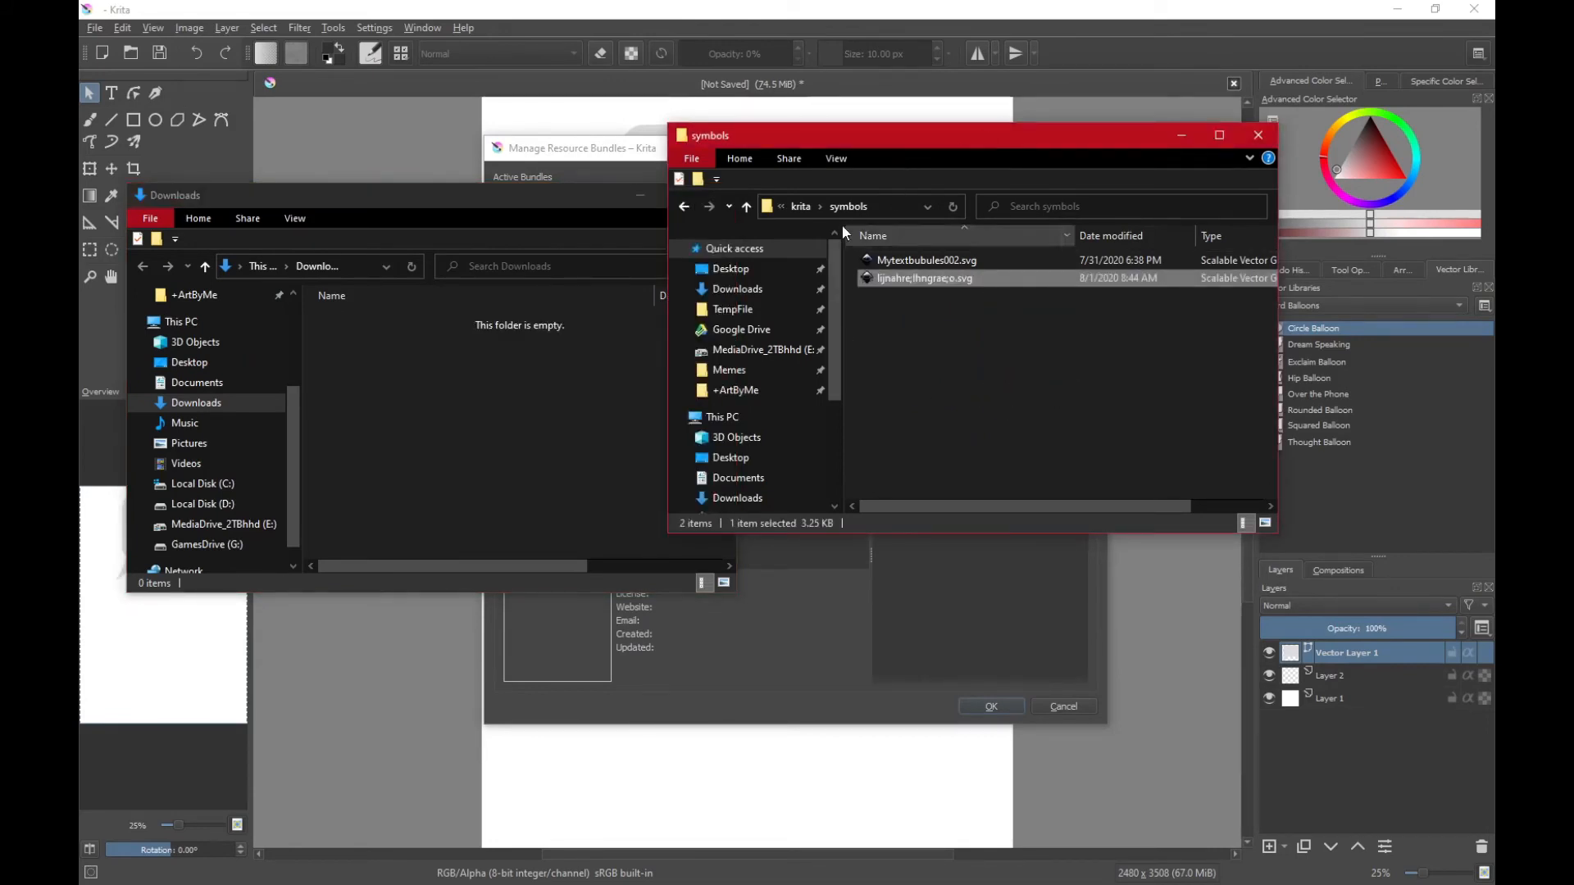
Step: Widen the symbols folder window and examine the folder's full path
click(887, 209)
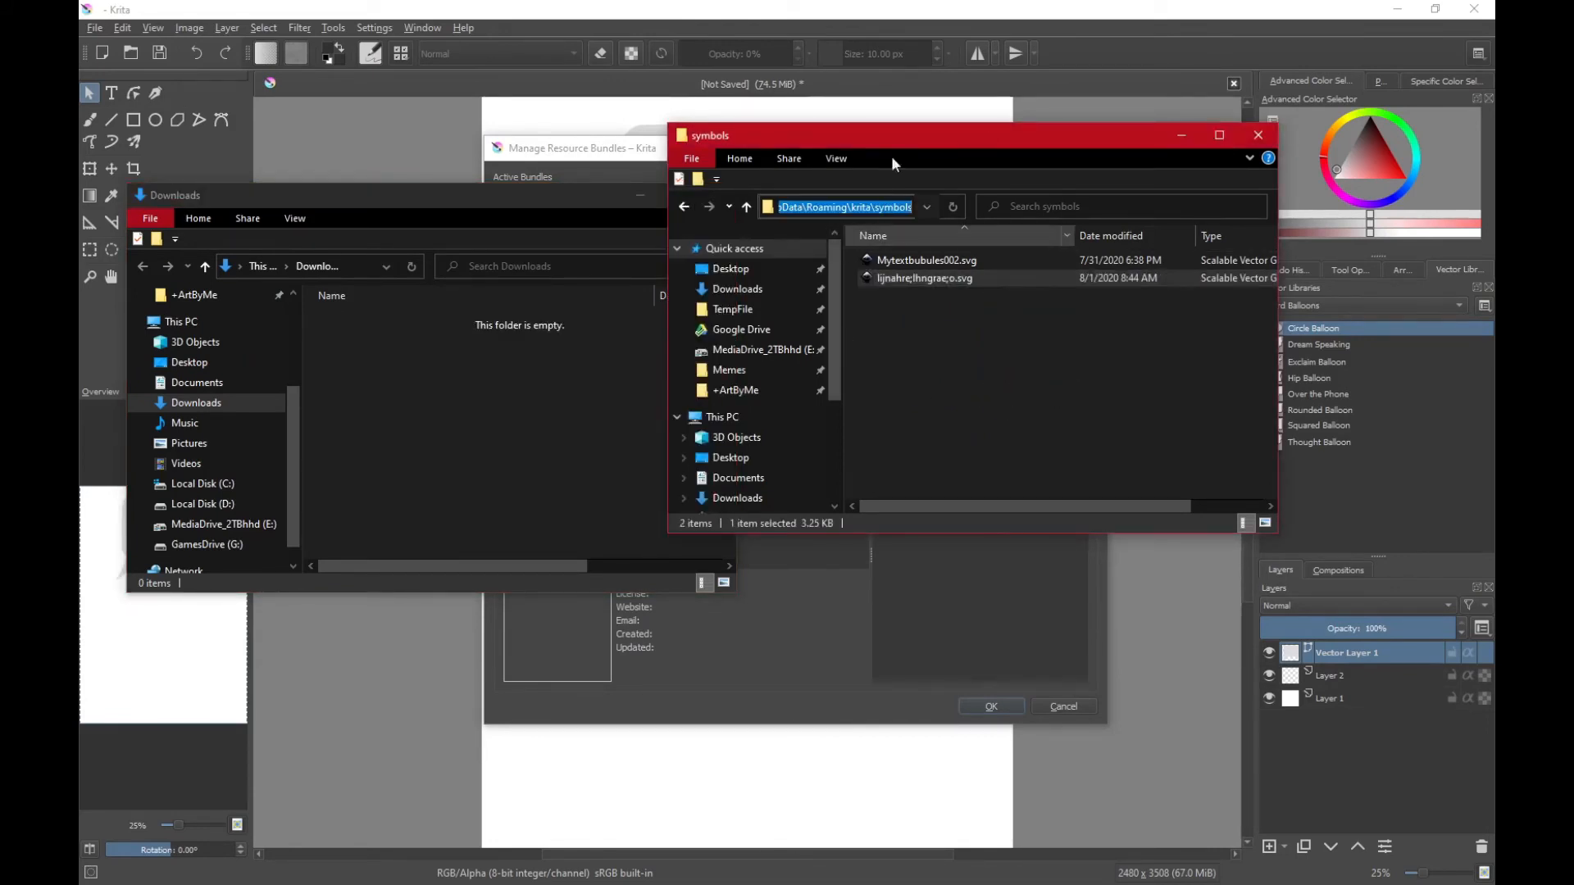
drag(665, 191, 351, 191)
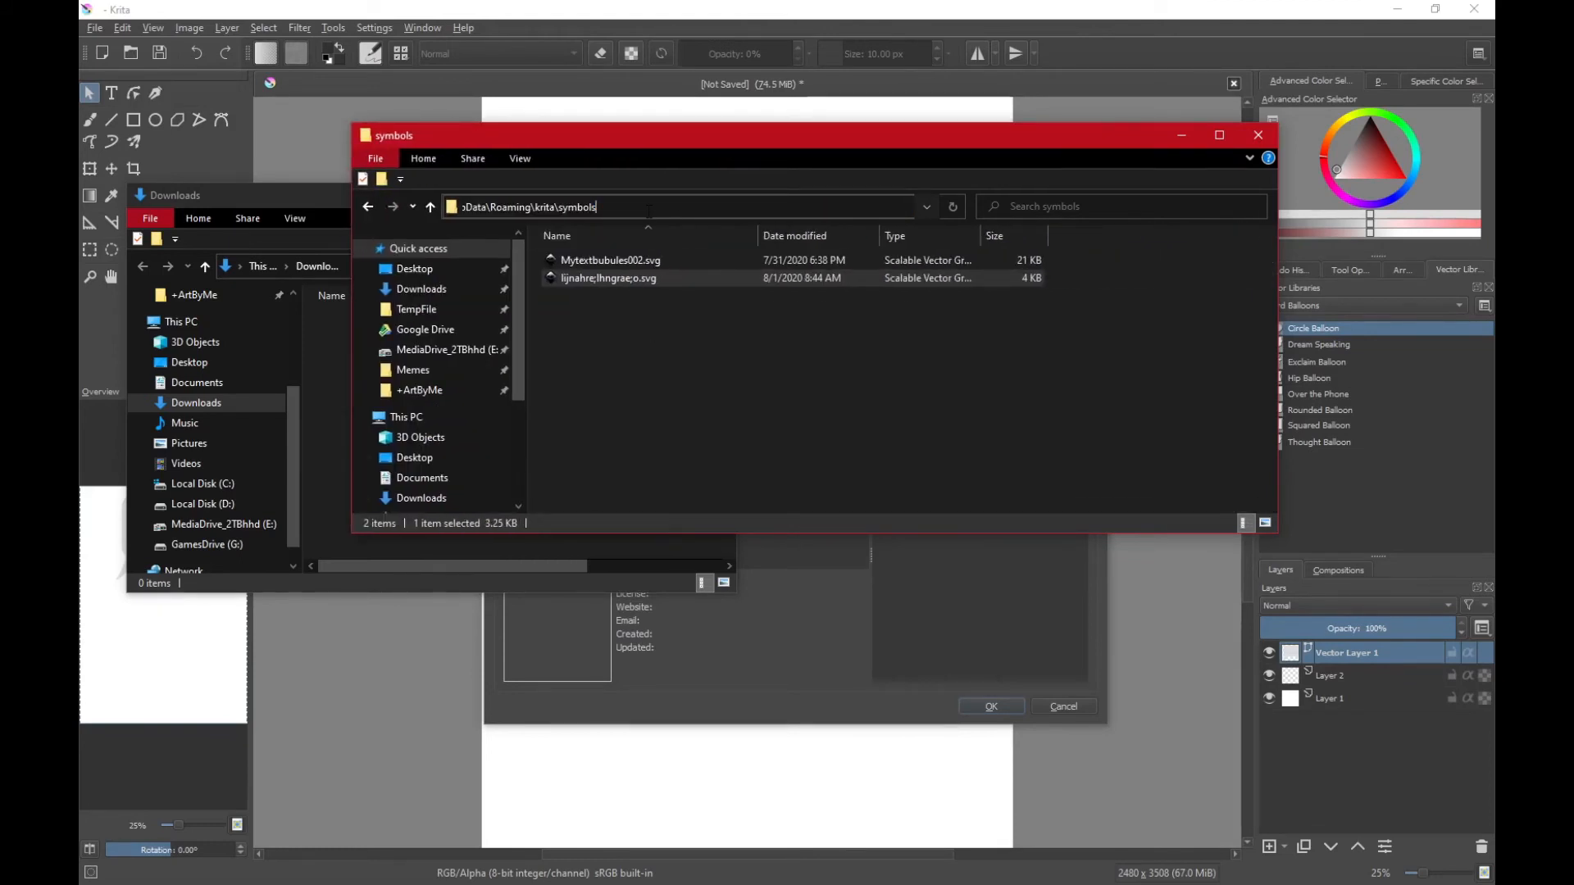
key(Left)
key(Left)
key(Left)
key(Left)
key(Left)
key(Left)
key(Left)
key(Left)
key(Left)
key(Left)
key(Left)
key(Left)
key(Left)
key(Left)
key(Left)
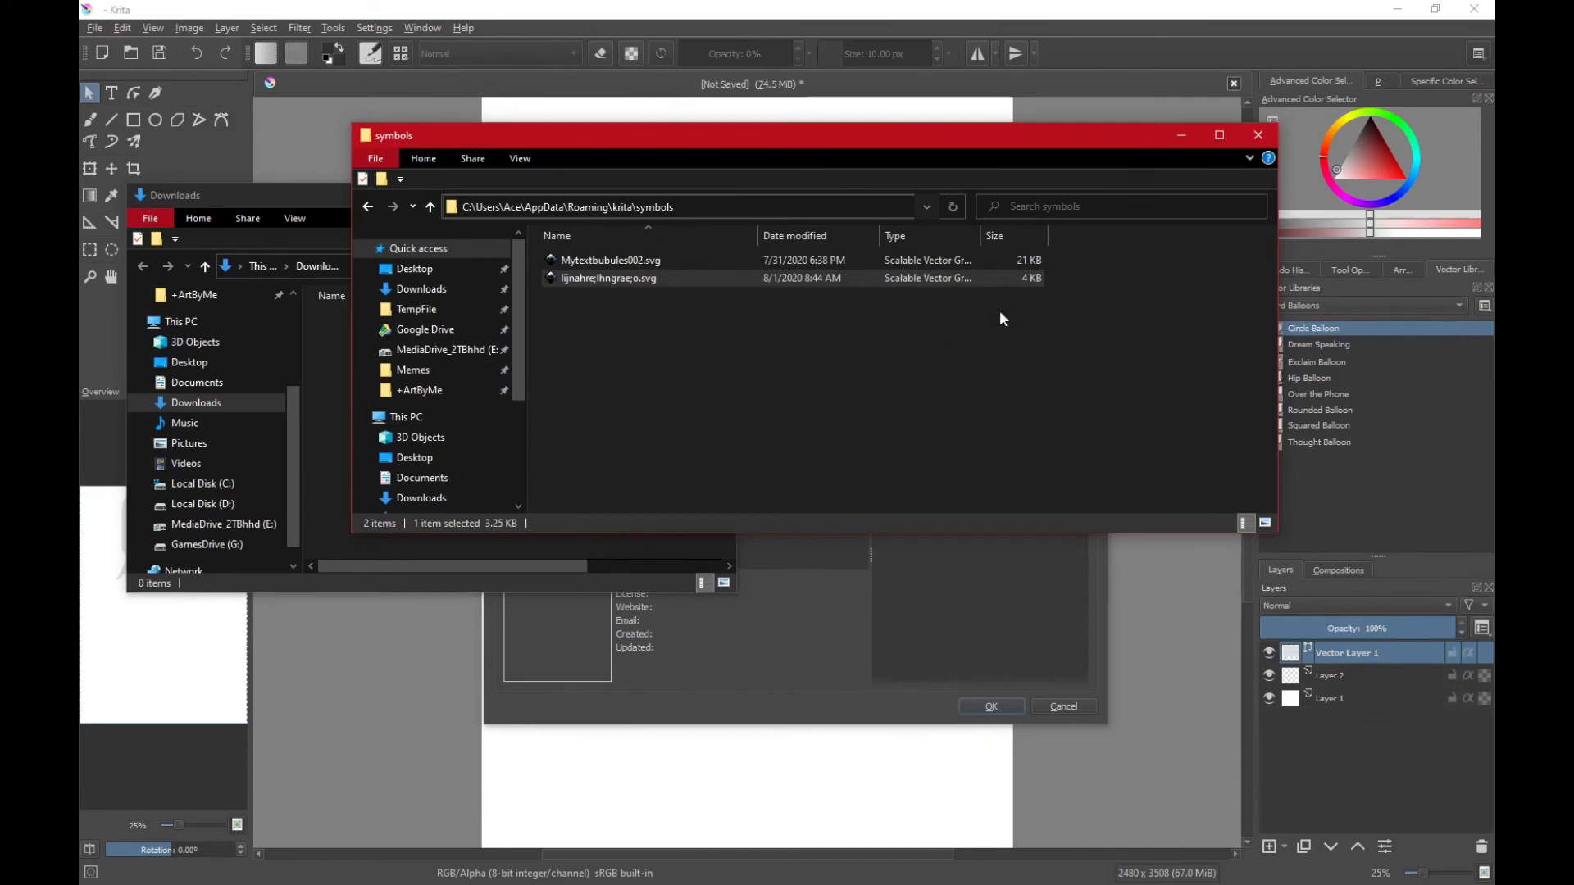
Step: Close the symbols and Downloads folder windows and dismiss the resource bundle manager
click(1259, 137)
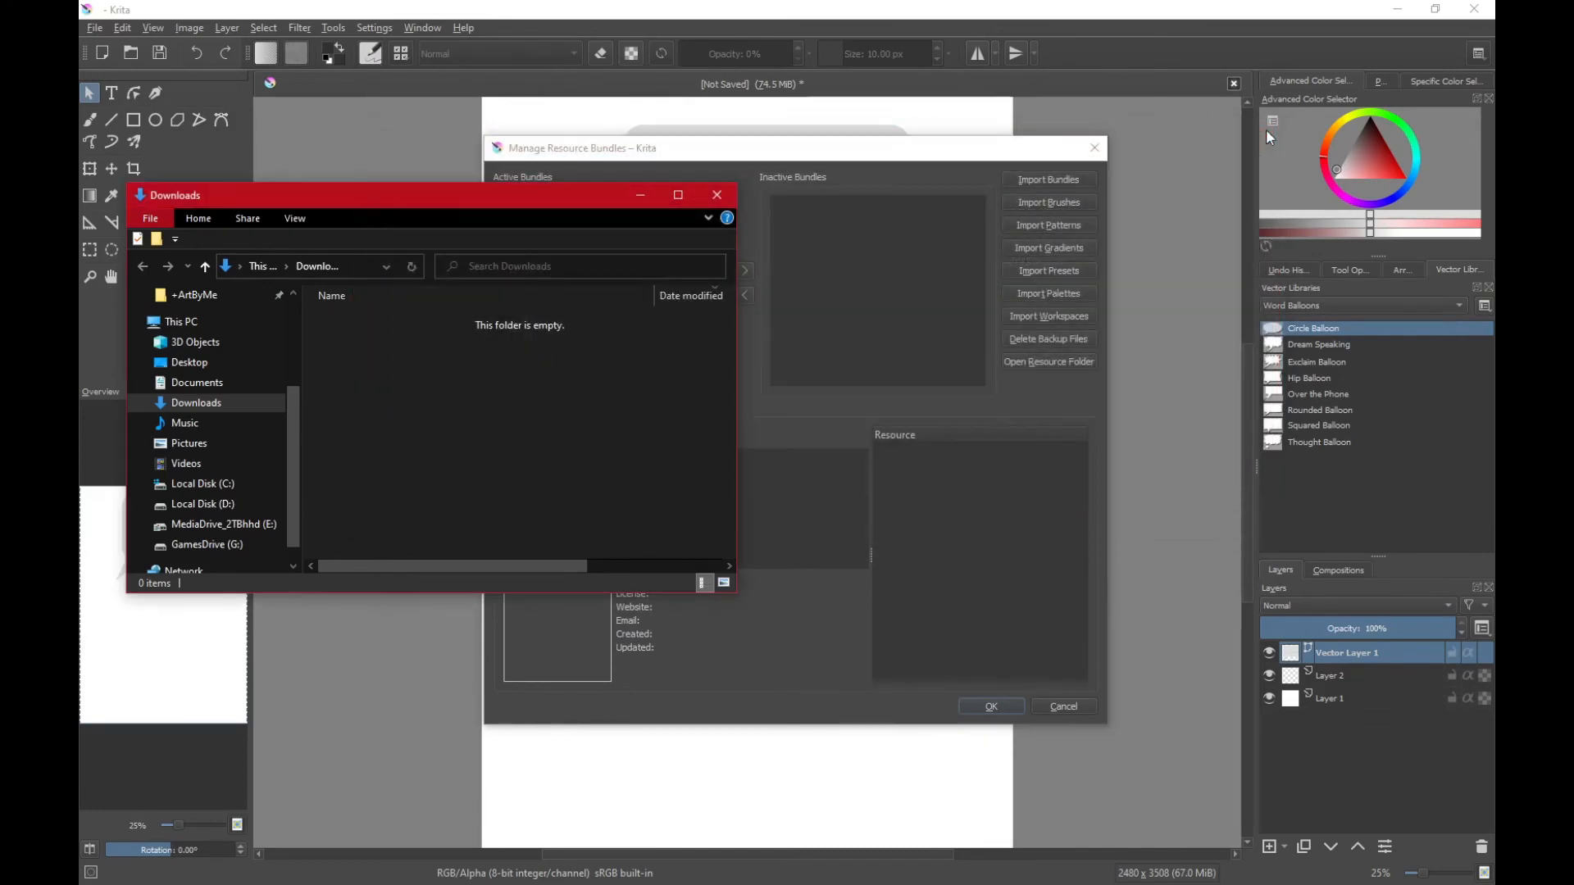
click(717, 195)
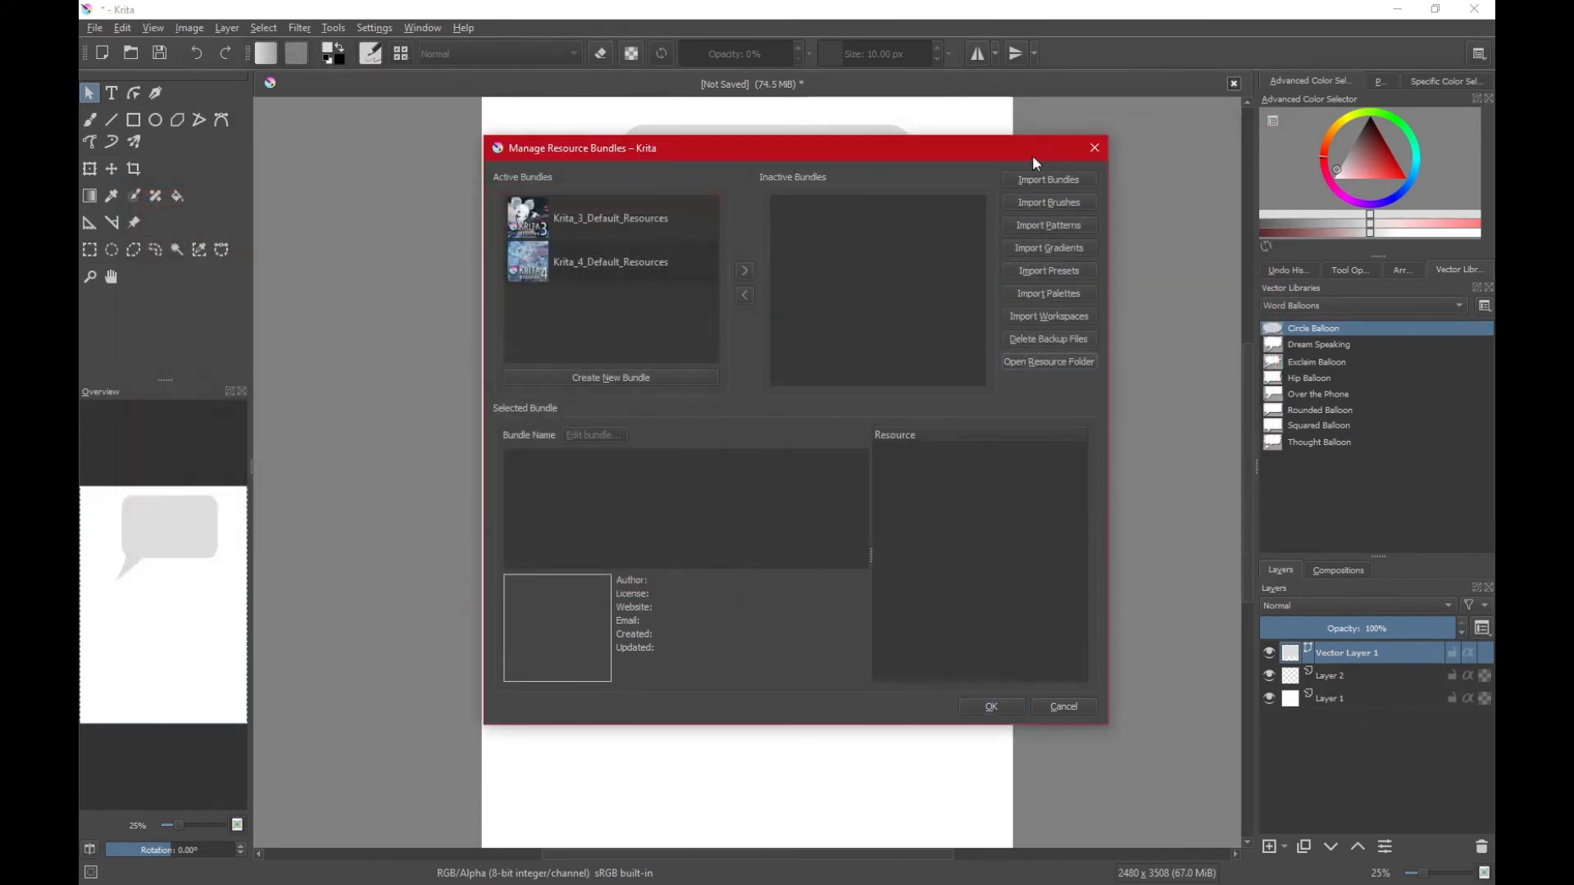
click(1082, 148)
Step: Restart Krita, discarding the unsaved document, and create a new blank 2480 x 3508 document
click(1474, 9)
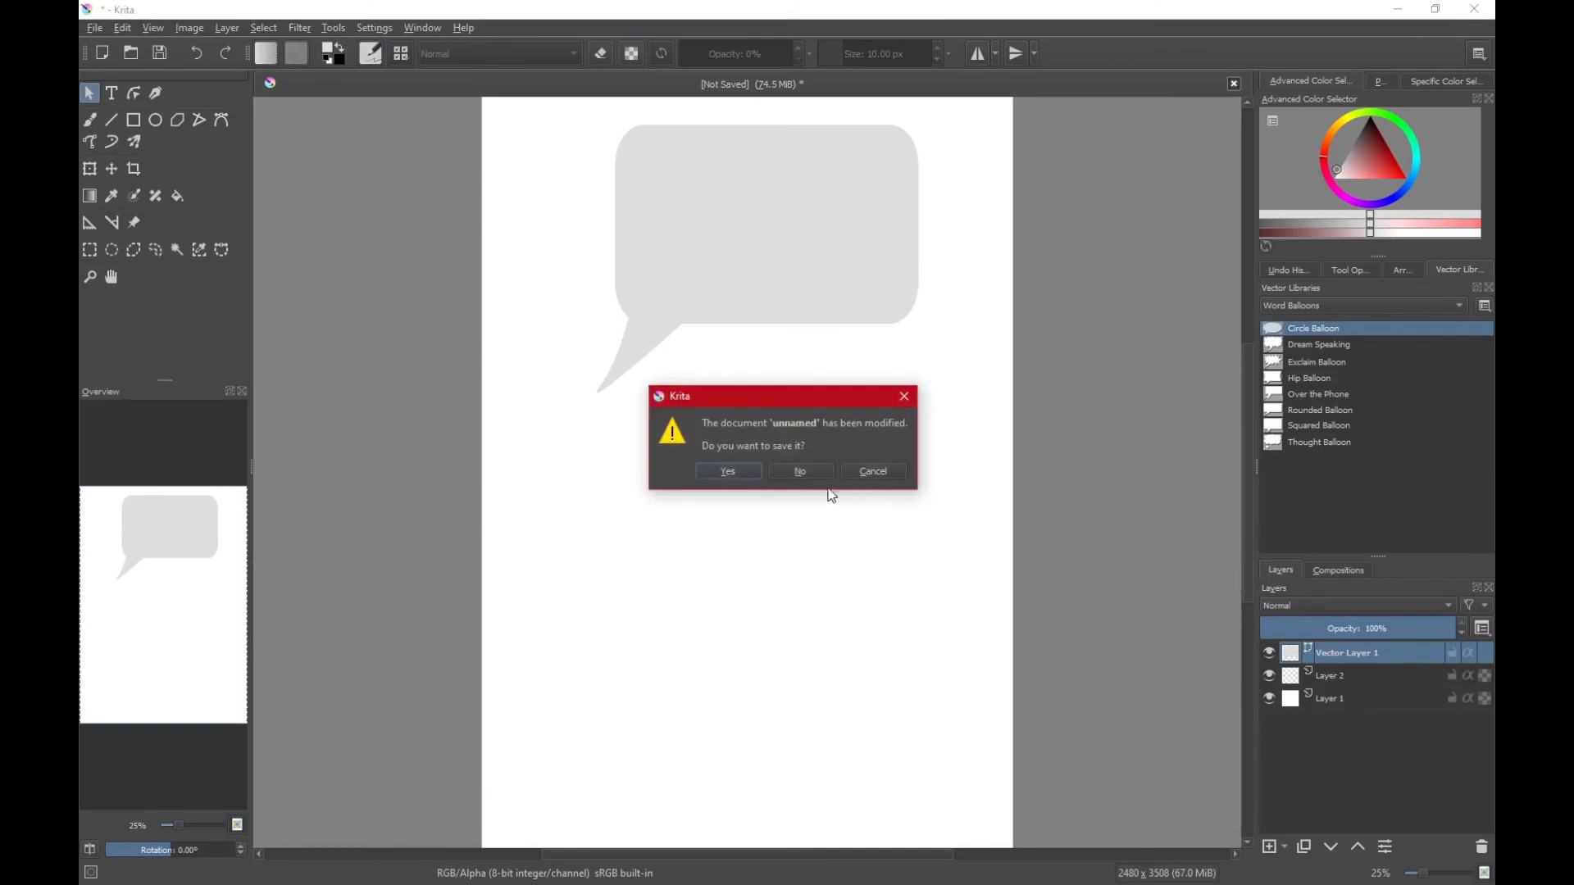
click(792, 473)
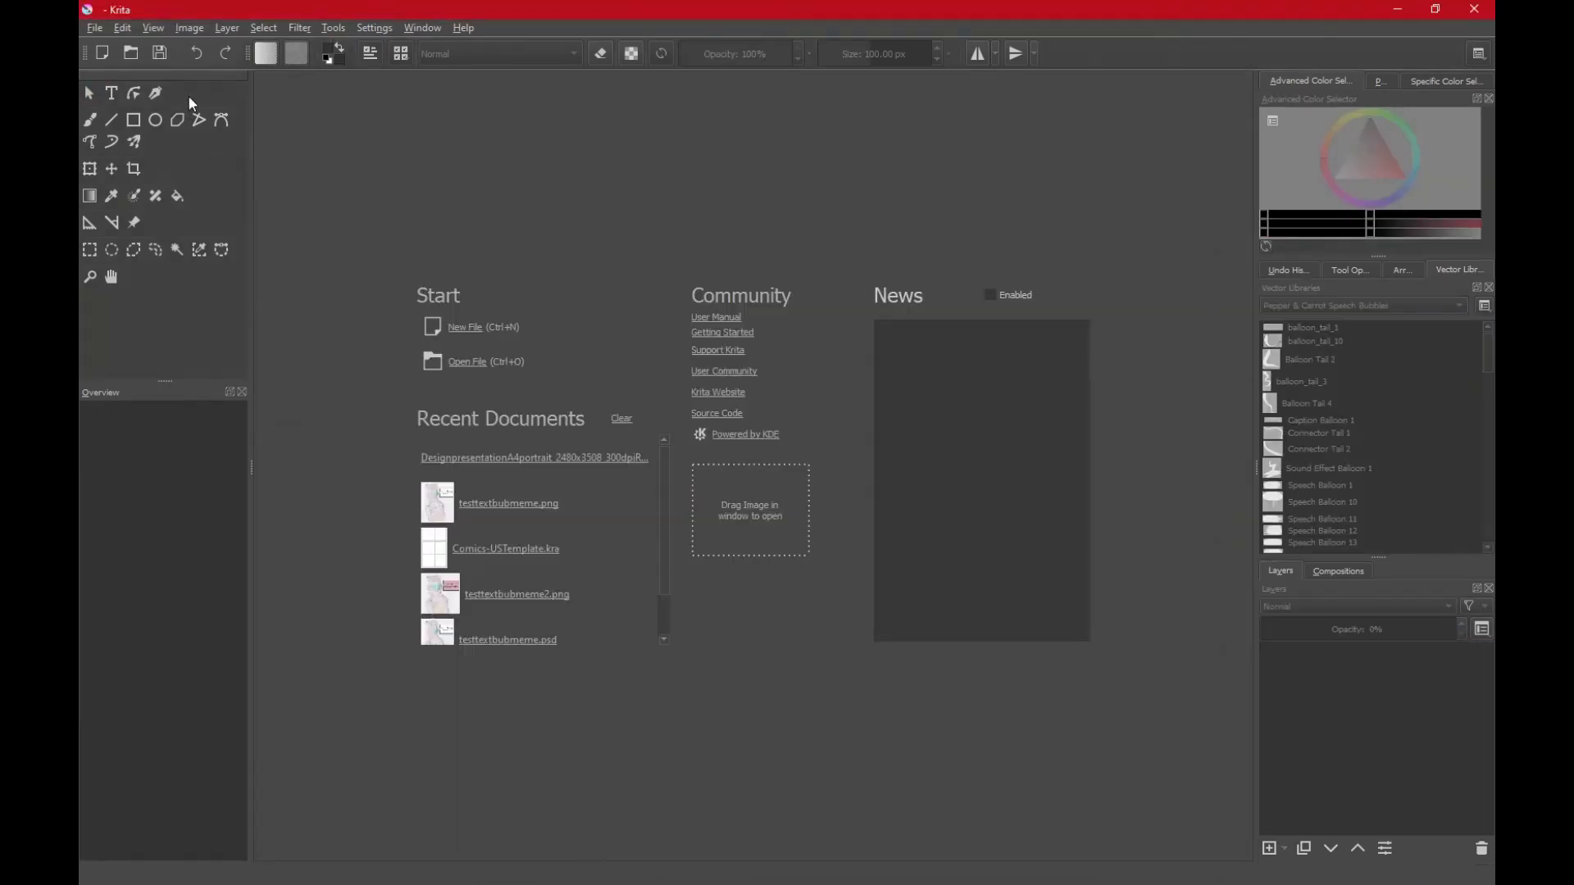
click(468, 332)
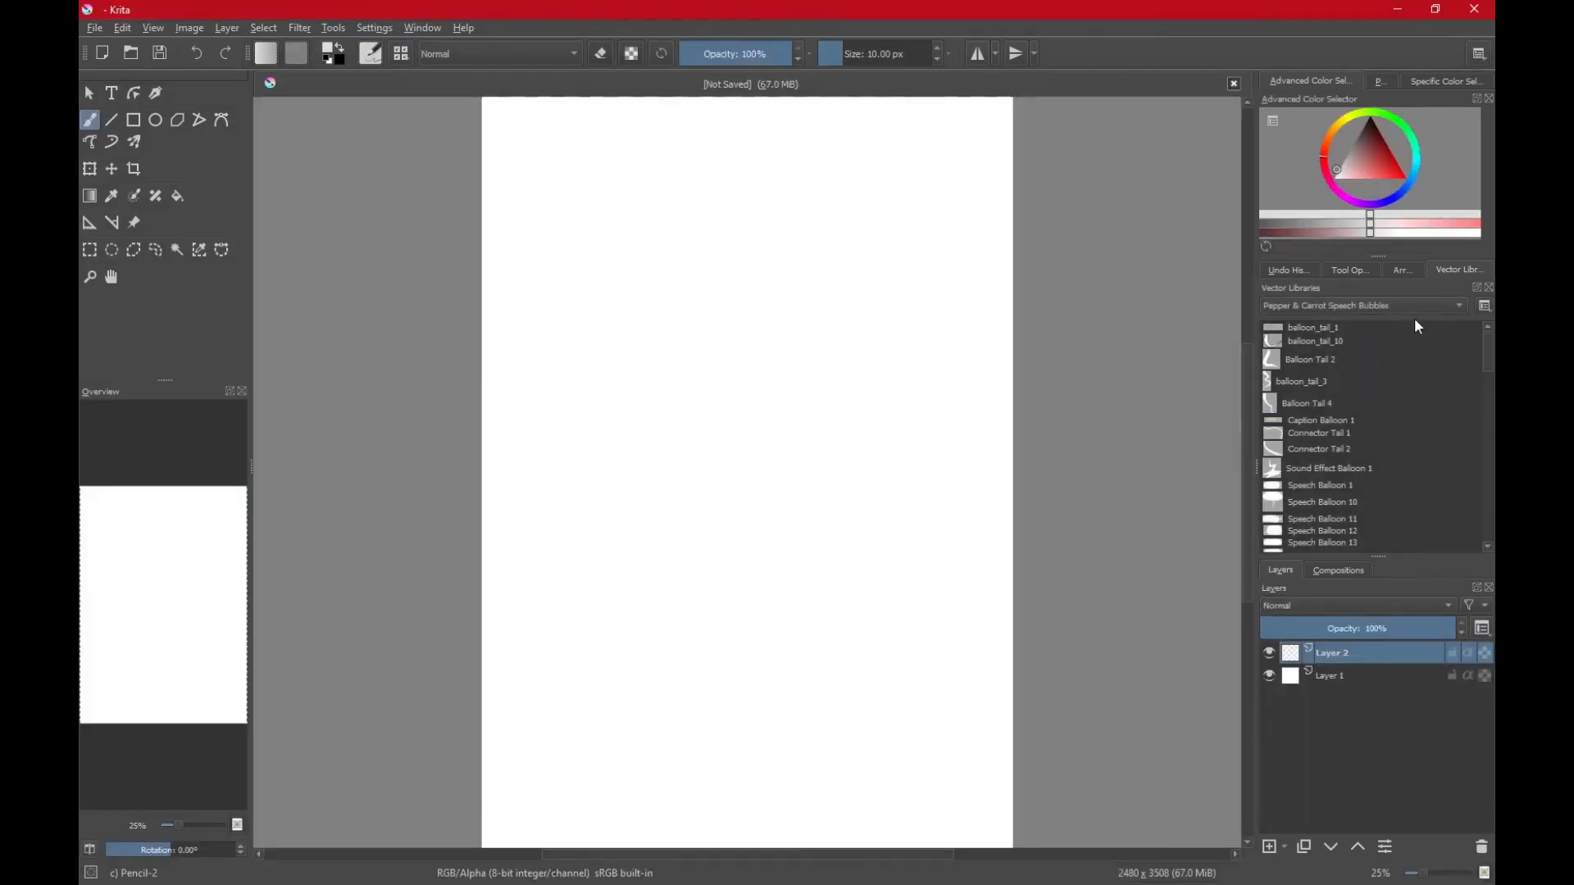
Step: Switch the vector library to lijnahre;lhngrae;o.svg and place its g848 symbol on the upper part of the page
click(1352, 306)
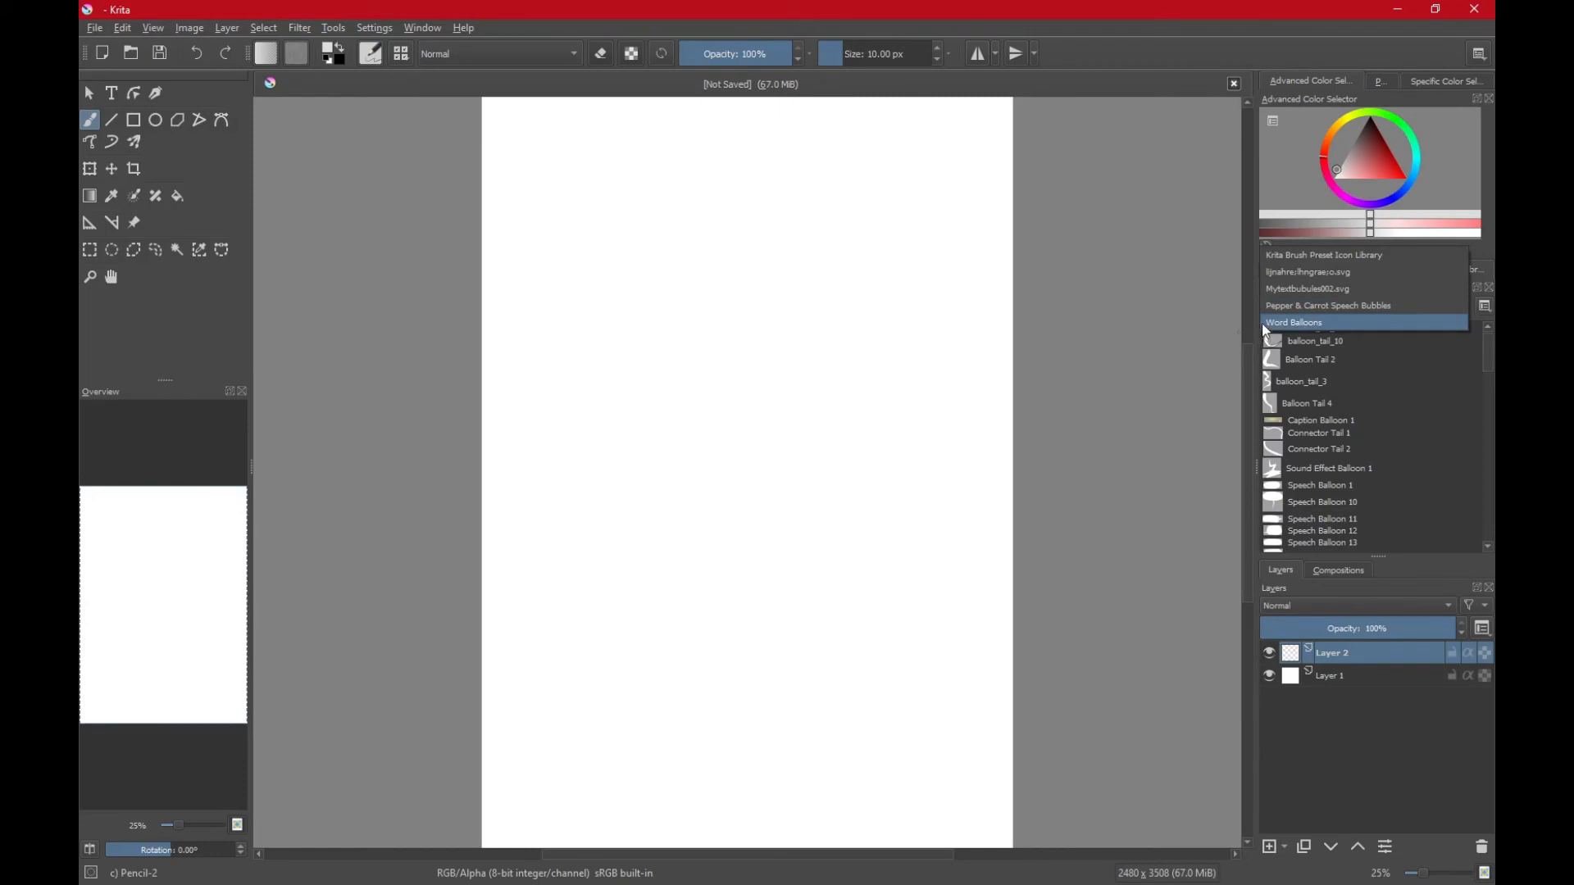
click(1278, 273)
drag(1285, 330, 706, 303)
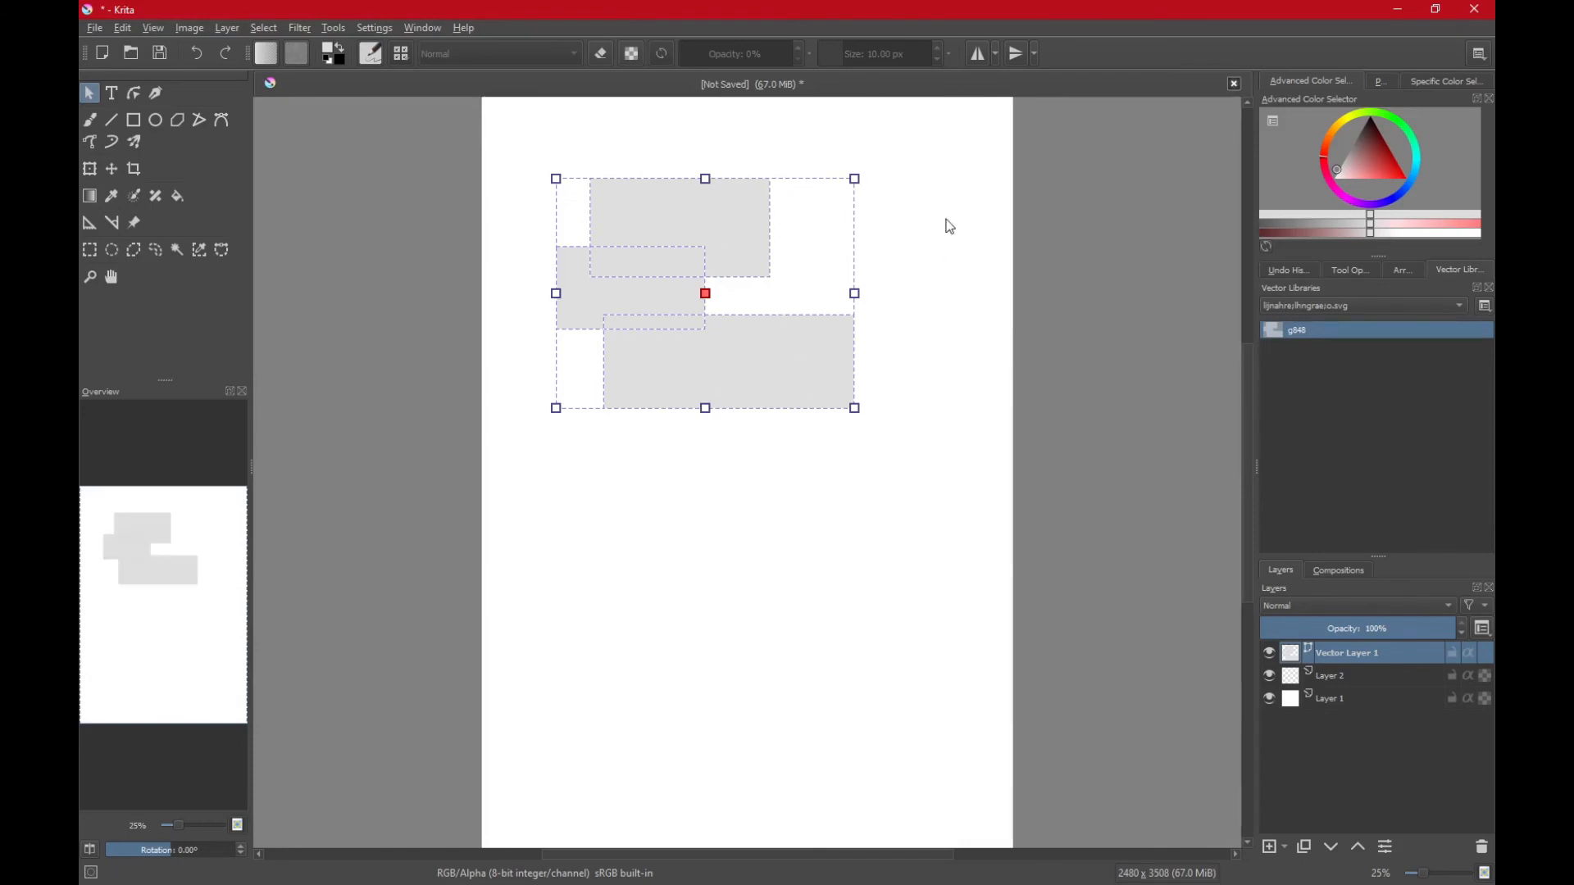
Step: Enlarge the placed symbol to about 1905 x 1189 px and move it lower on the page
drag(953, 157, 924, 162)
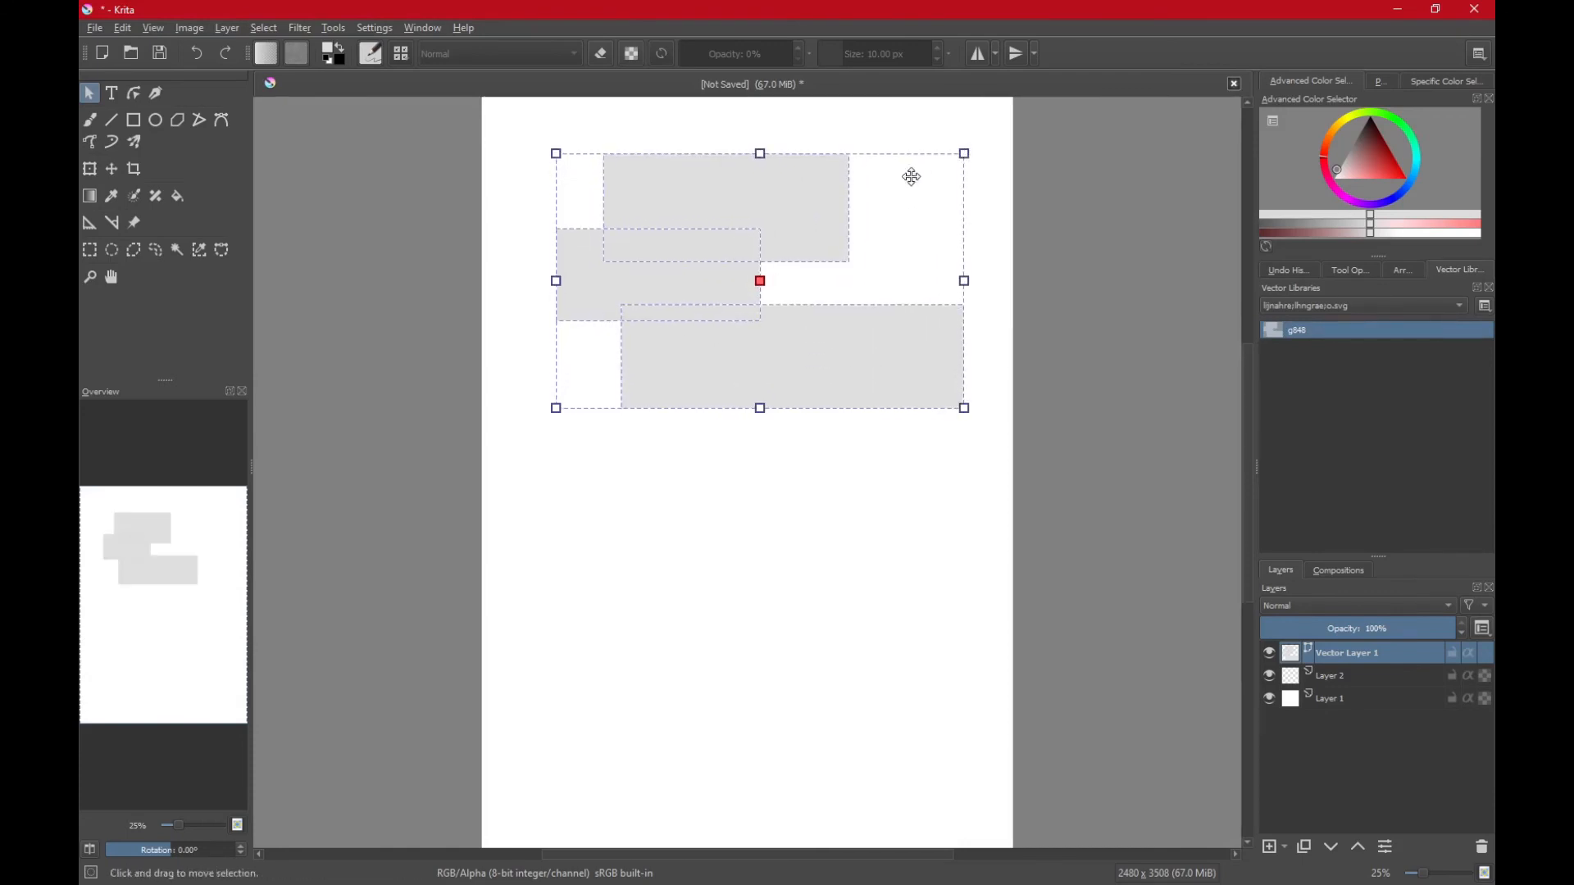
drag(780, 369, 758, 505)
Step: Ungroup the placed symbol into its separate rectangles and display the tool options for the selected shapes
right_click(699, 465)
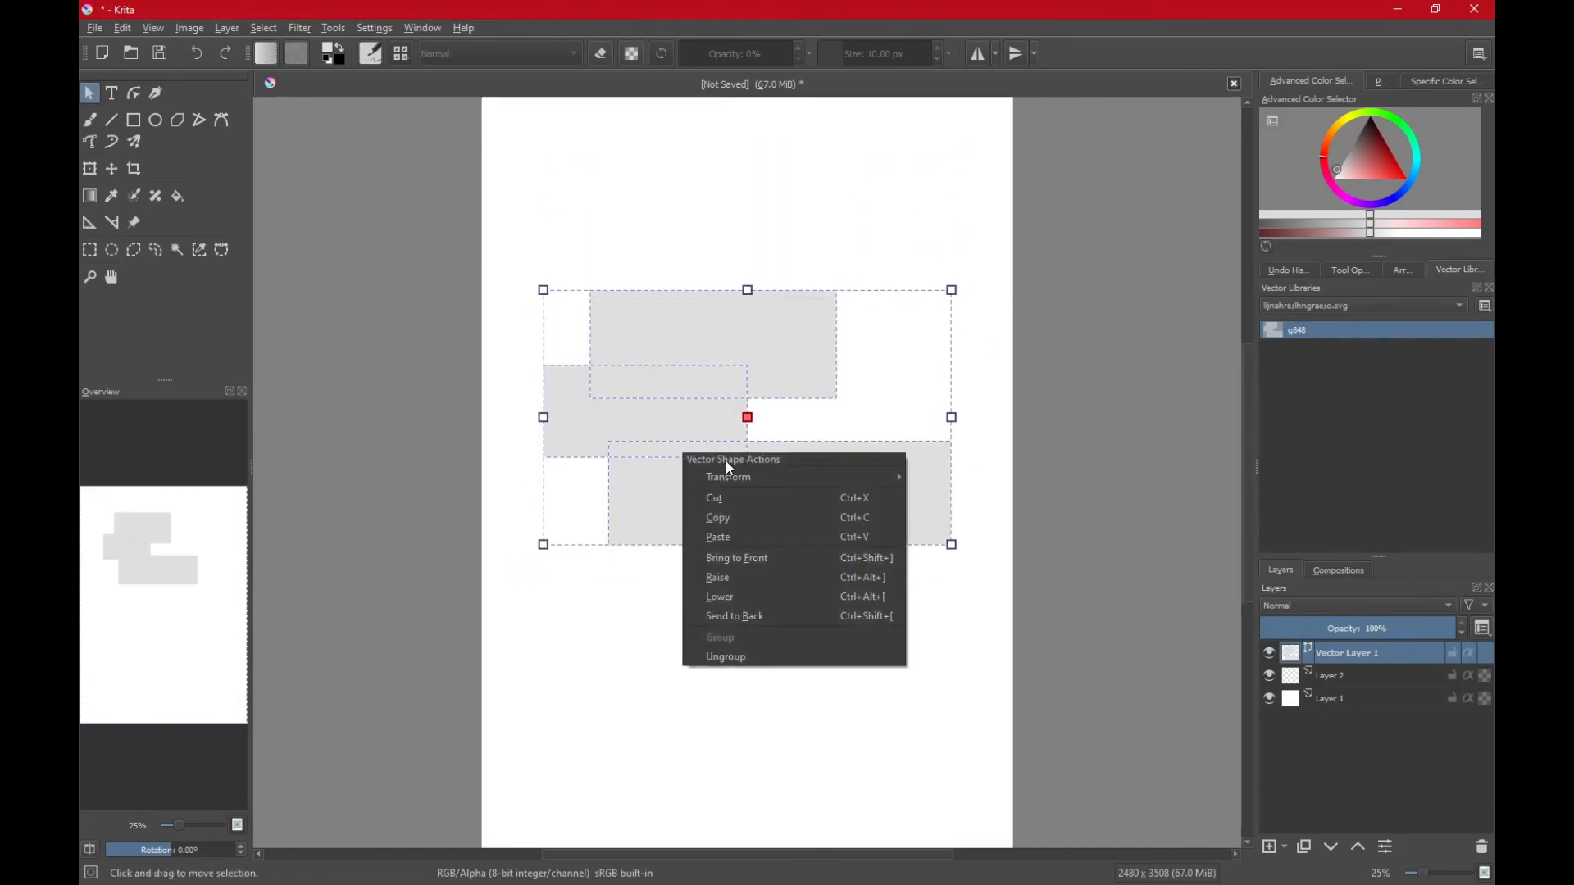
click(748, 655)
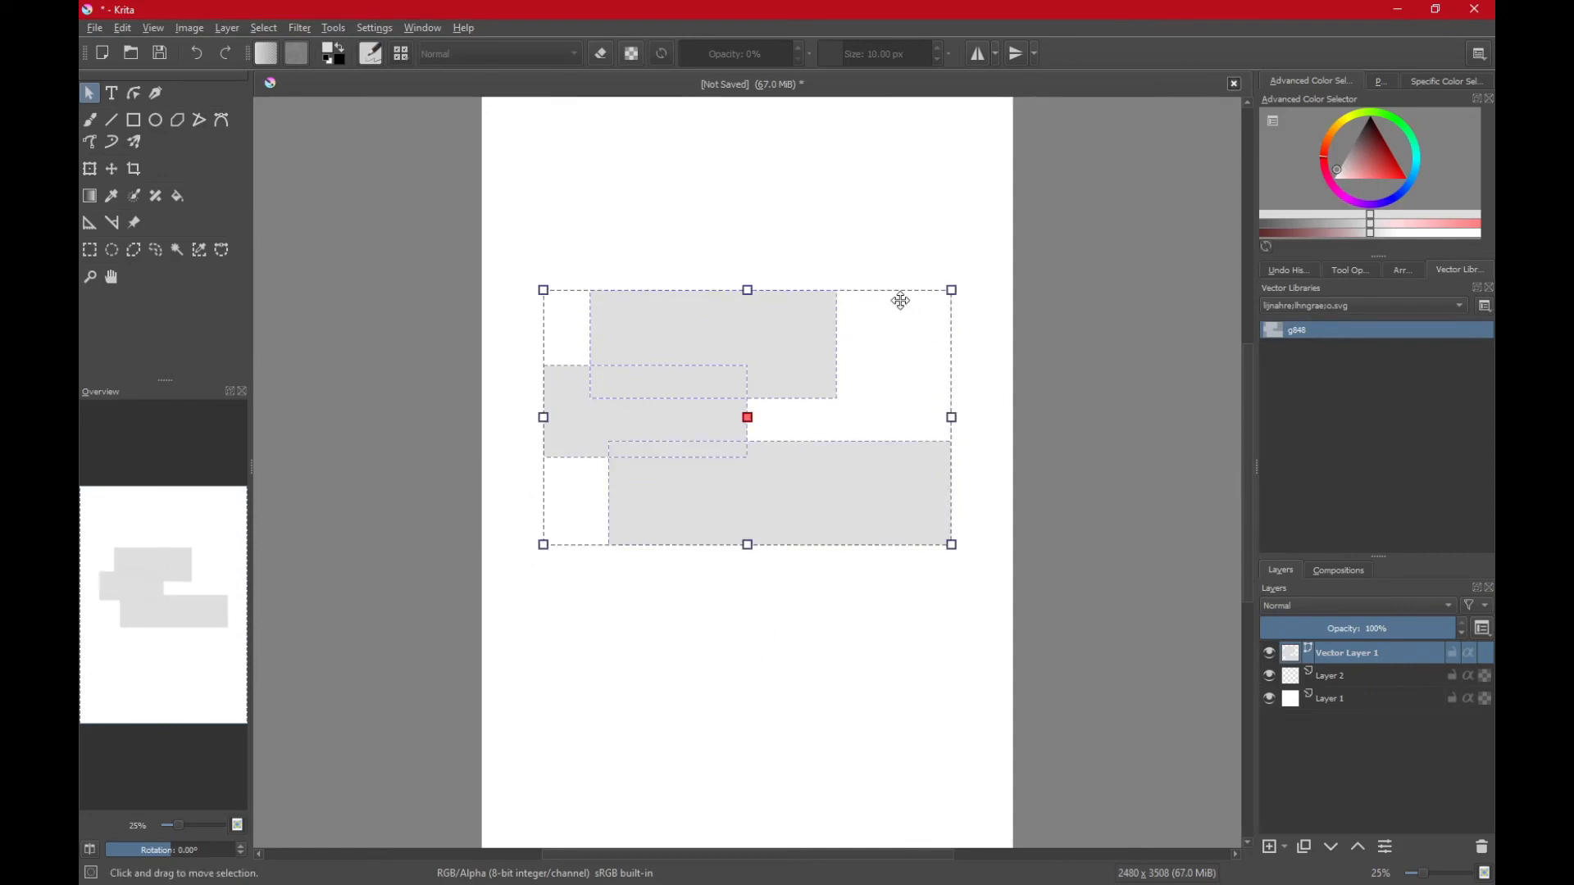
click(1349, 269)
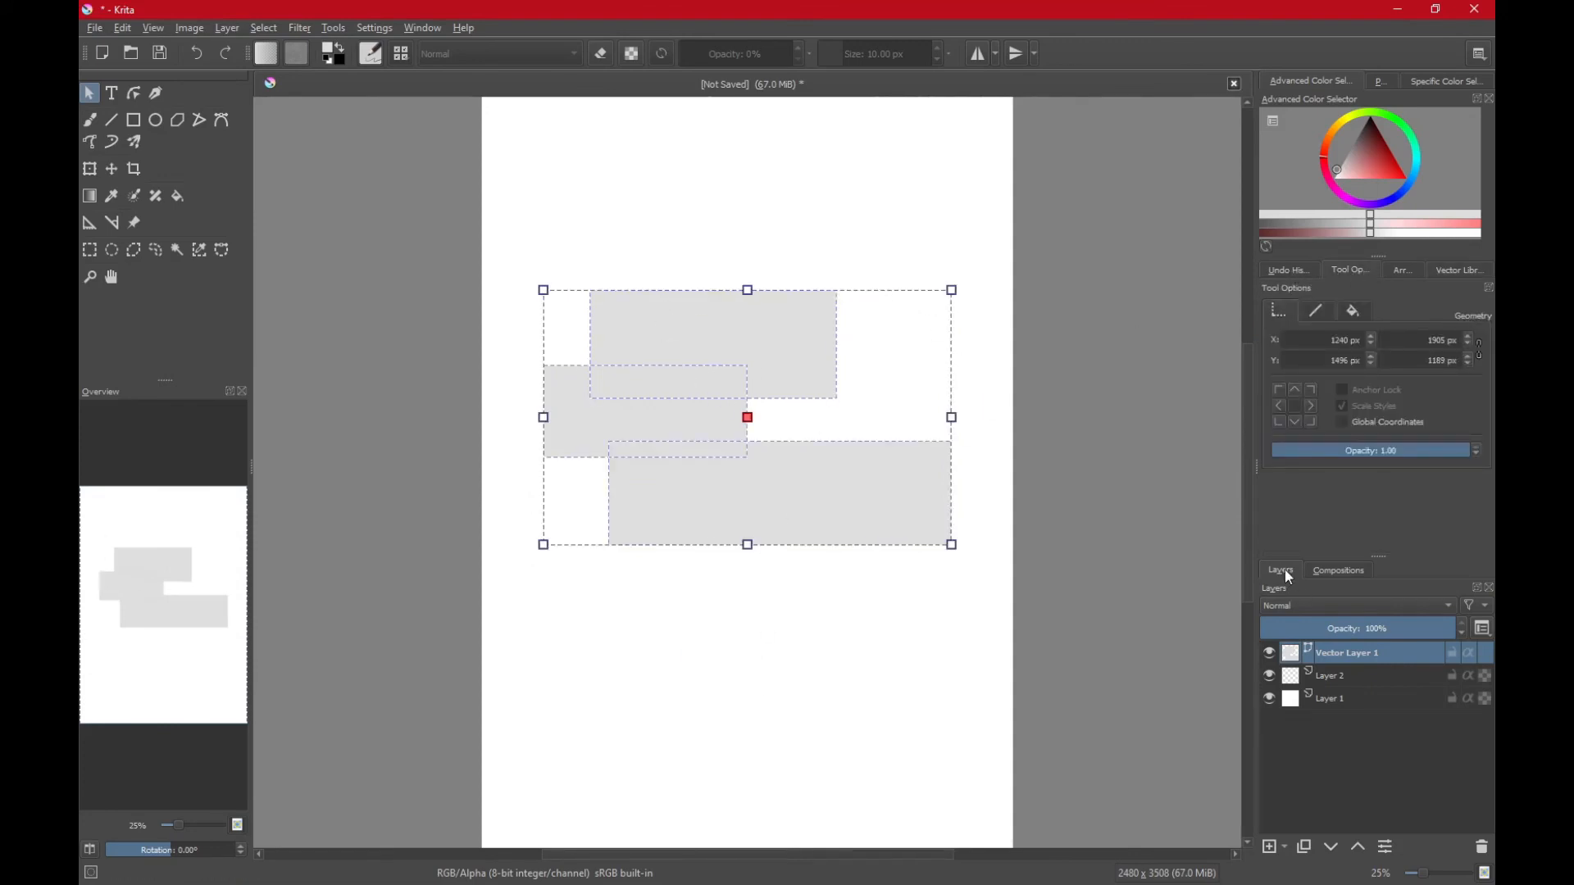